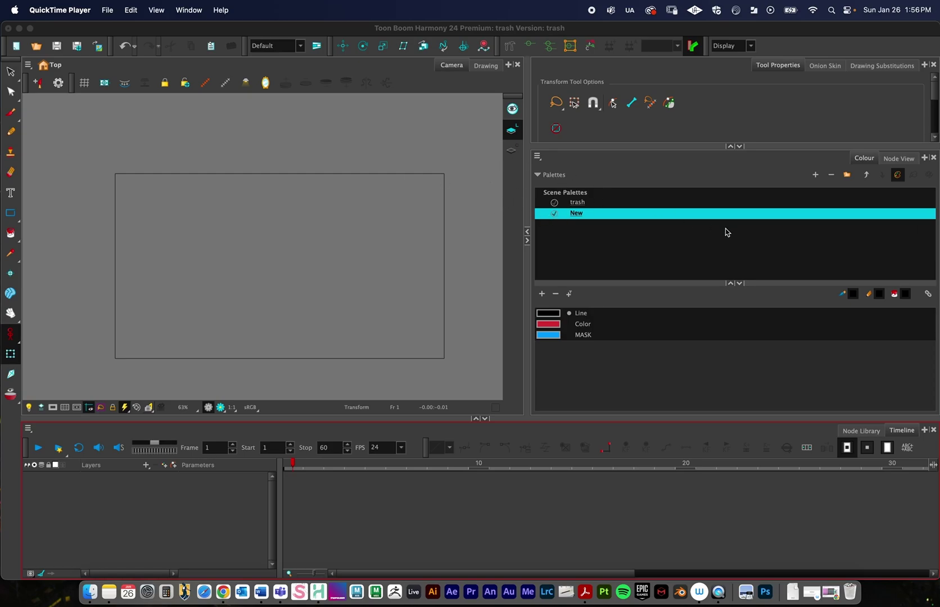
Cycle through the Line and Color swatches, ending with the blue MASK colour current.
click(581, 317)
click(582, 325)
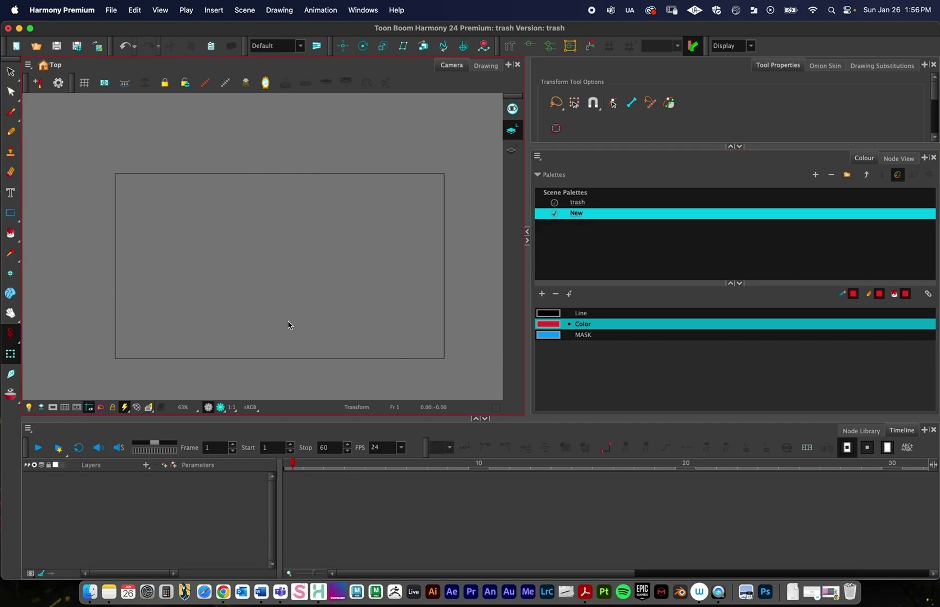
click(580, 336)
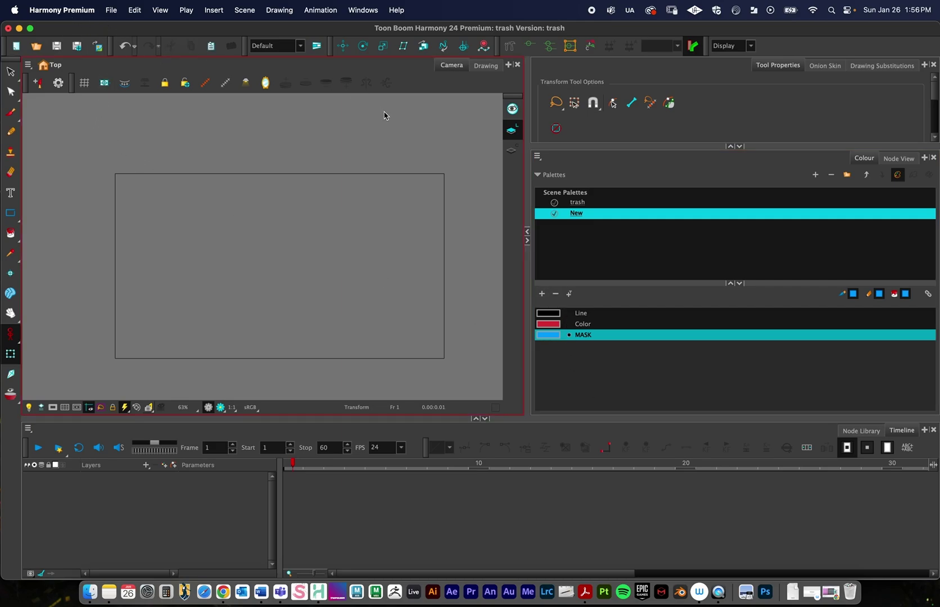
Toggle the art layer display and switch between Colour Art and Line Art, ending on Line Art.
click(510, 129)
click(511, 128)
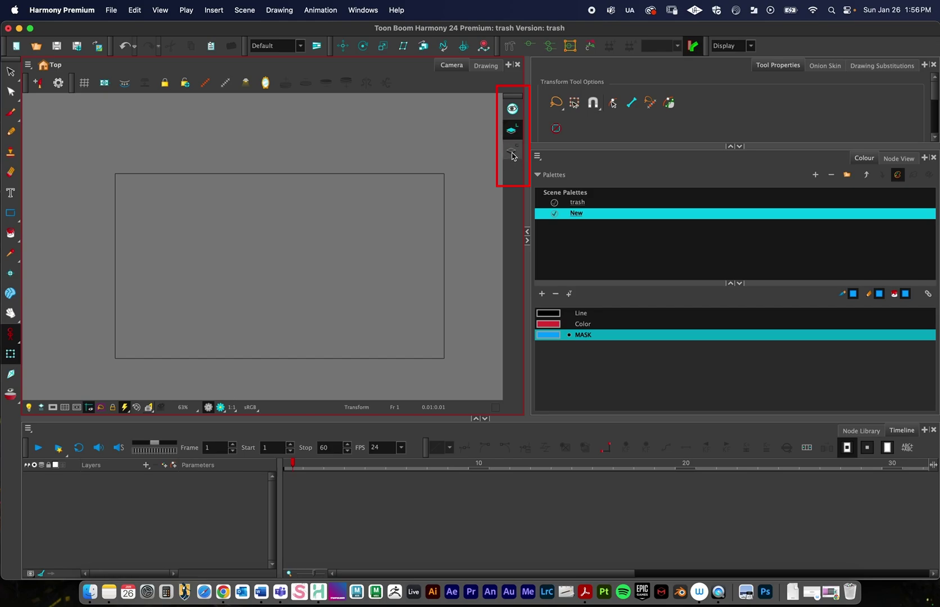
click(511, 150)
click(517, 132)
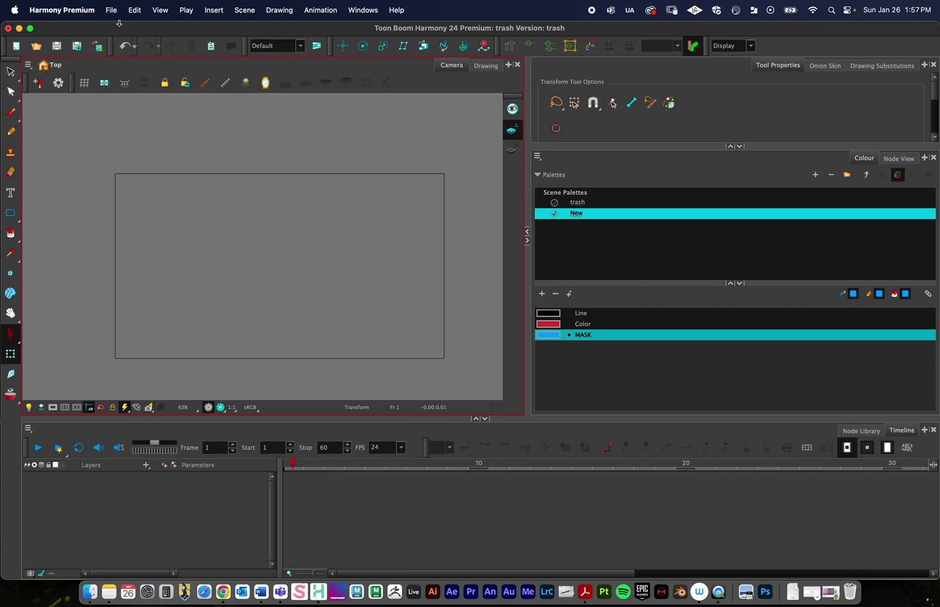
Enable Support Overlay and Underlay Arts in the Advanced preferences and confirm with OK.
click(59, 10)
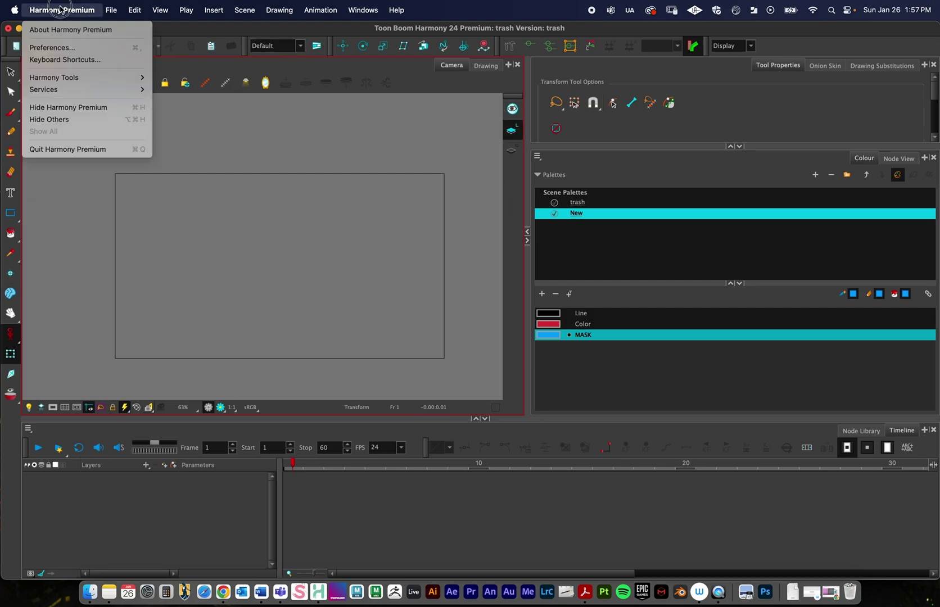
click(65, 49)
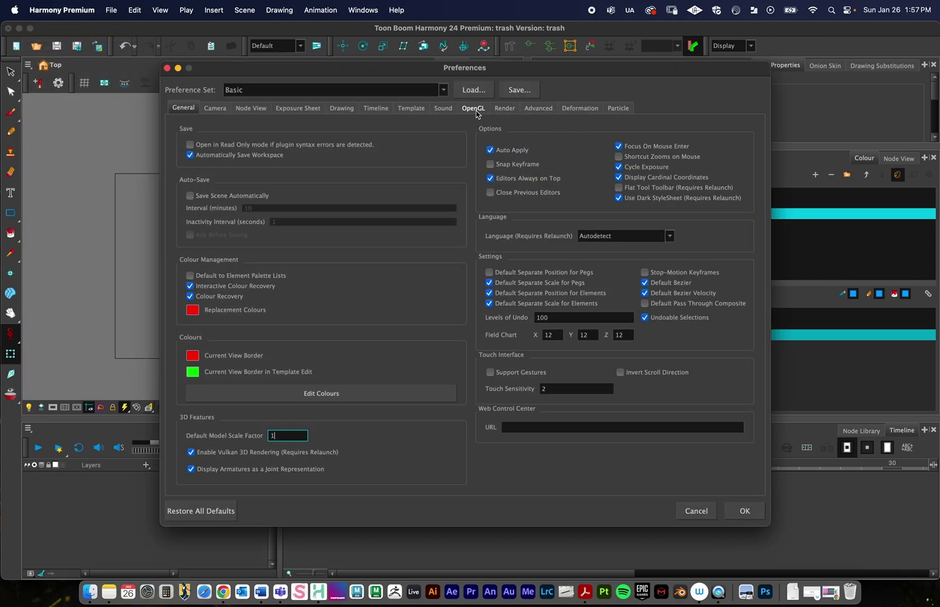
drag(287, 68, 246, 70)
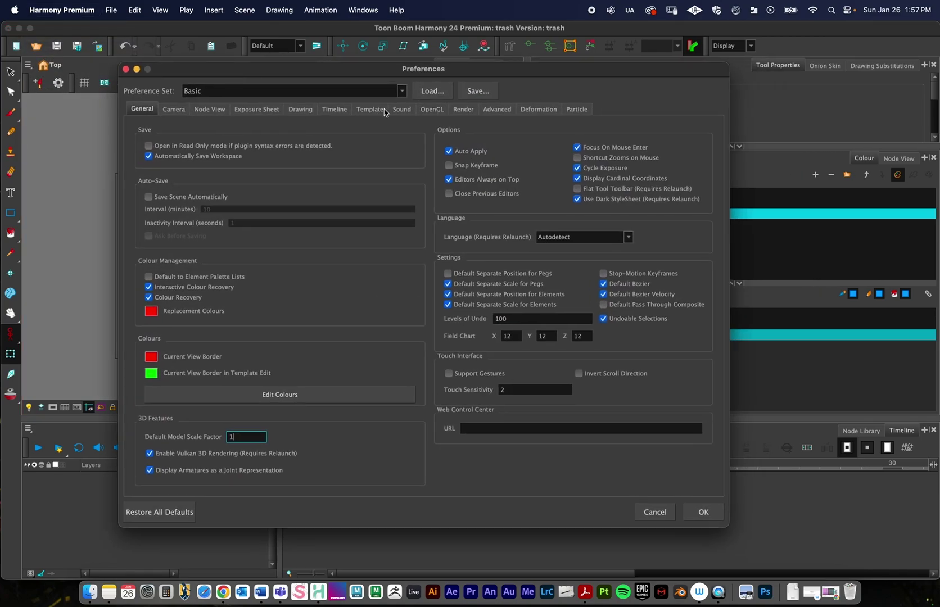
click(494, 109)
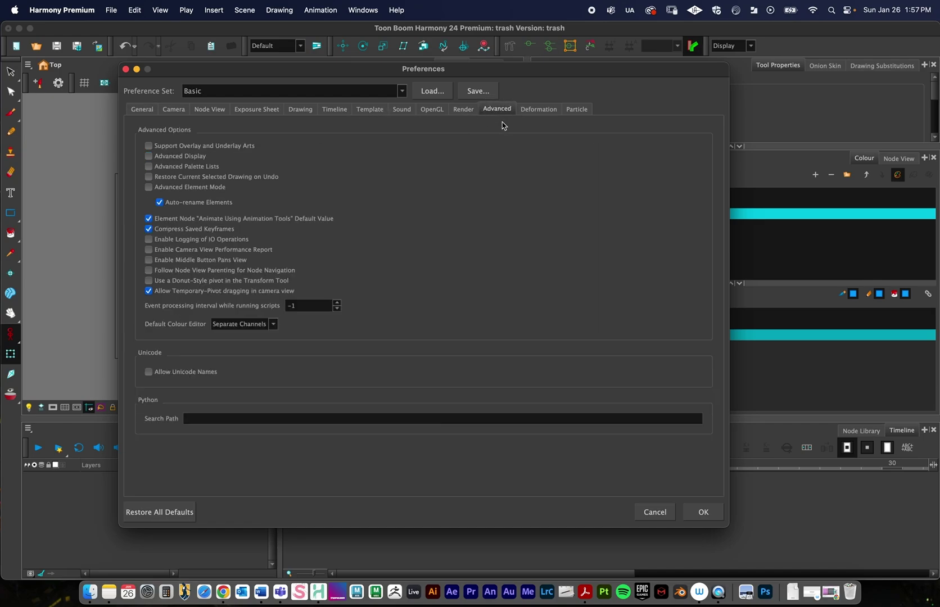
click(149, 145)
click(704, 512)
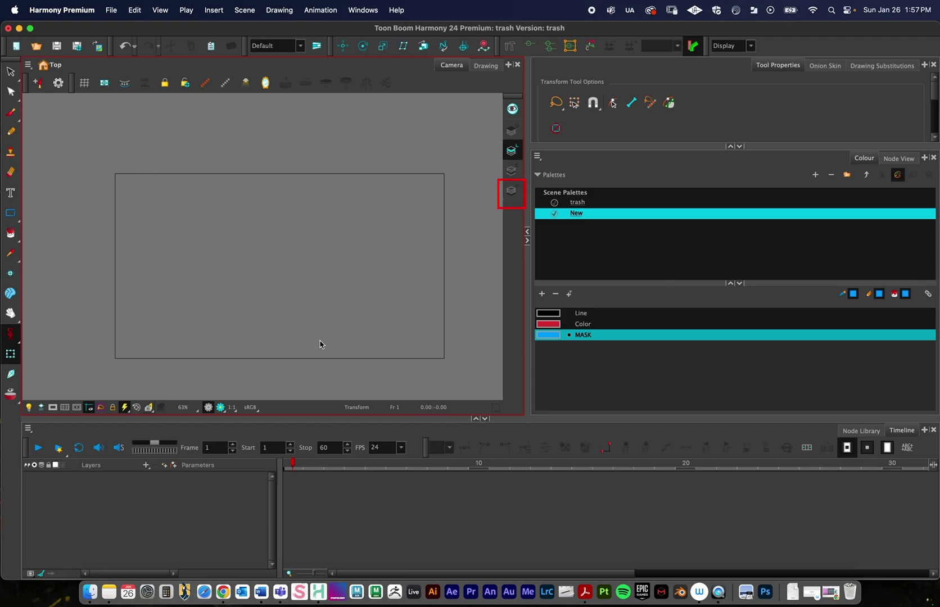
With the black Line colour current, add a new layer named Drawing.
click(594, 314)
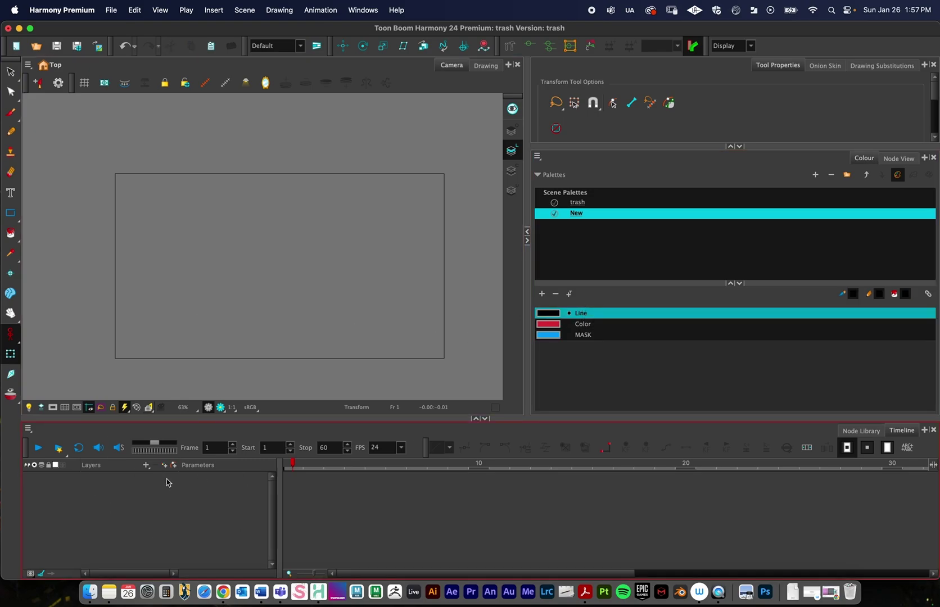
click(146, 467)
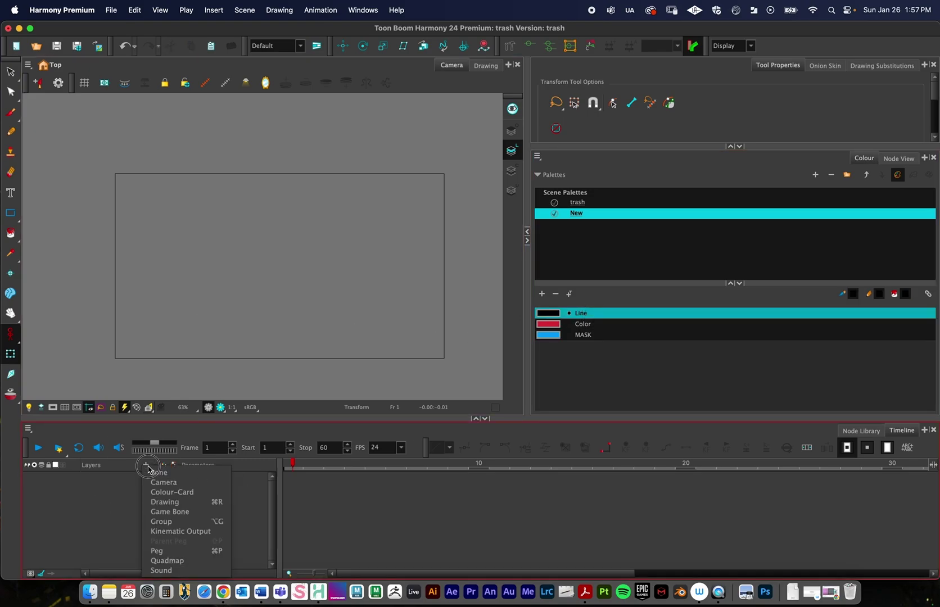
click(163, 502)
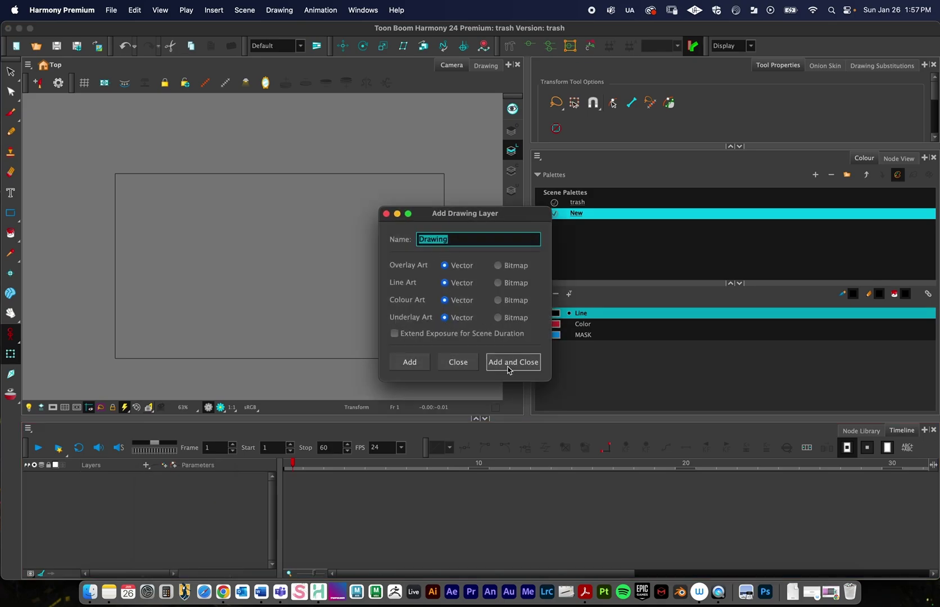
click(505, 363)
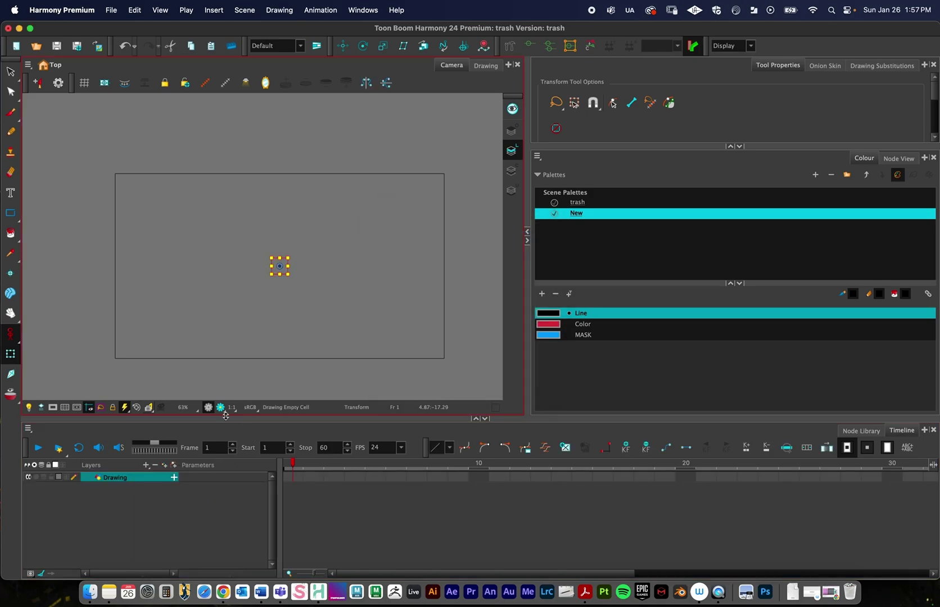
Draw a tall, thin rectangle outline inside the camera frame with the Rectangle tool.
click(9, 213)
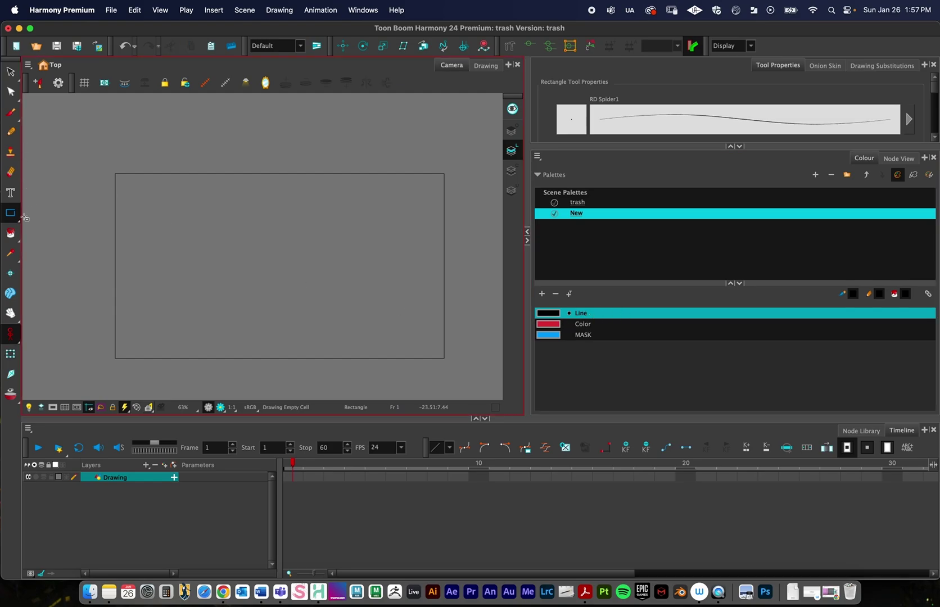
drag(10, 213, 36, 214)
drag(260, 214, 281, 333)
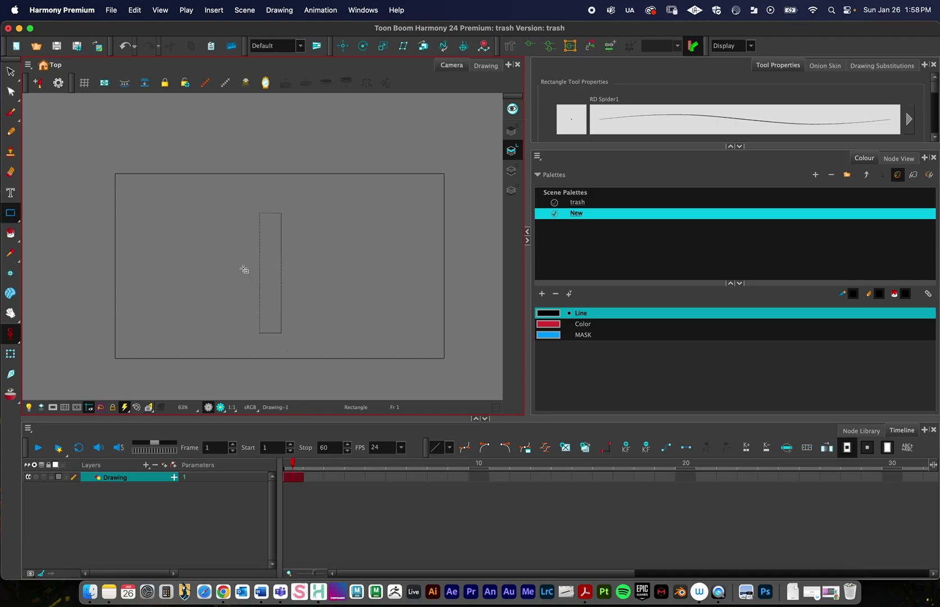
click(12, 77)
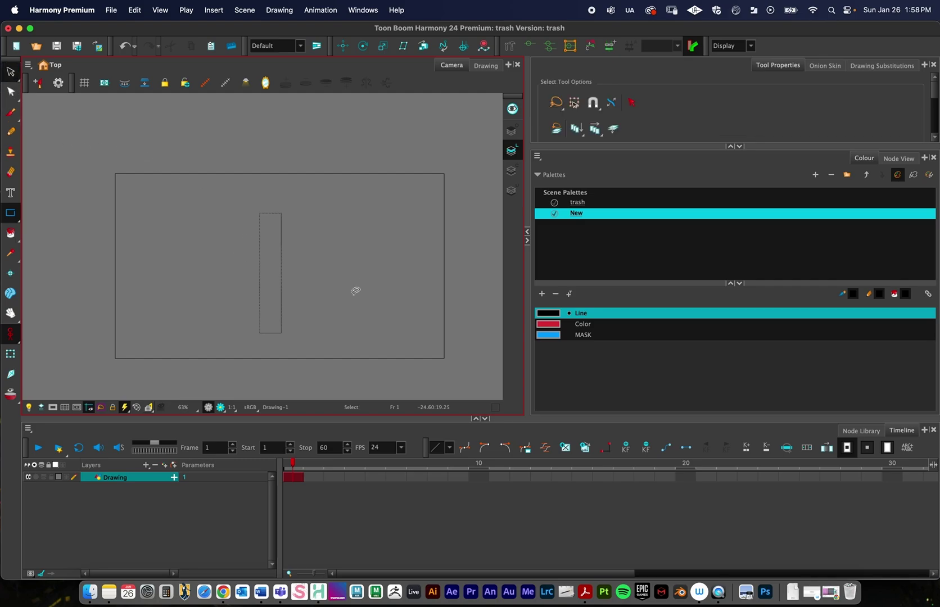
scroll(351, 299, up, 5)
scroll(344, 279, down, 2)
drag(325, 197, 339, 215)
click(512, 156)
Select everything in the drawing and switch to the Colour Art layer.
key(super+a)
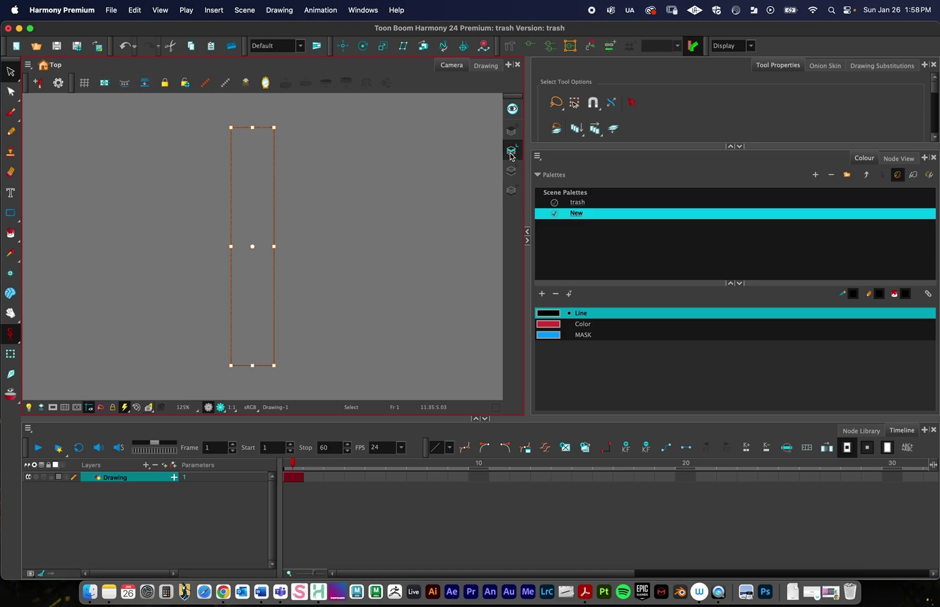
click(58, 83)
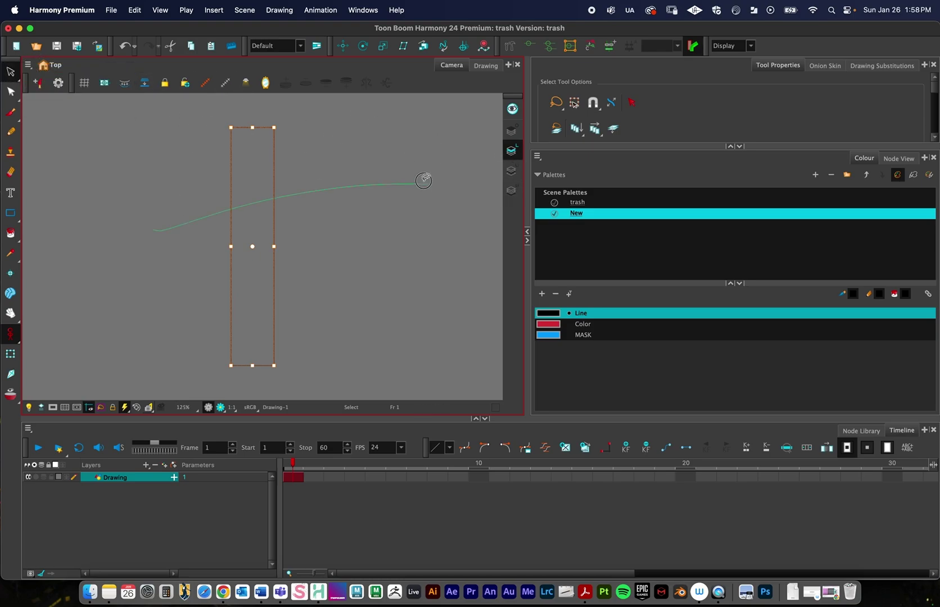
click(127, 90)
click(511, 170)
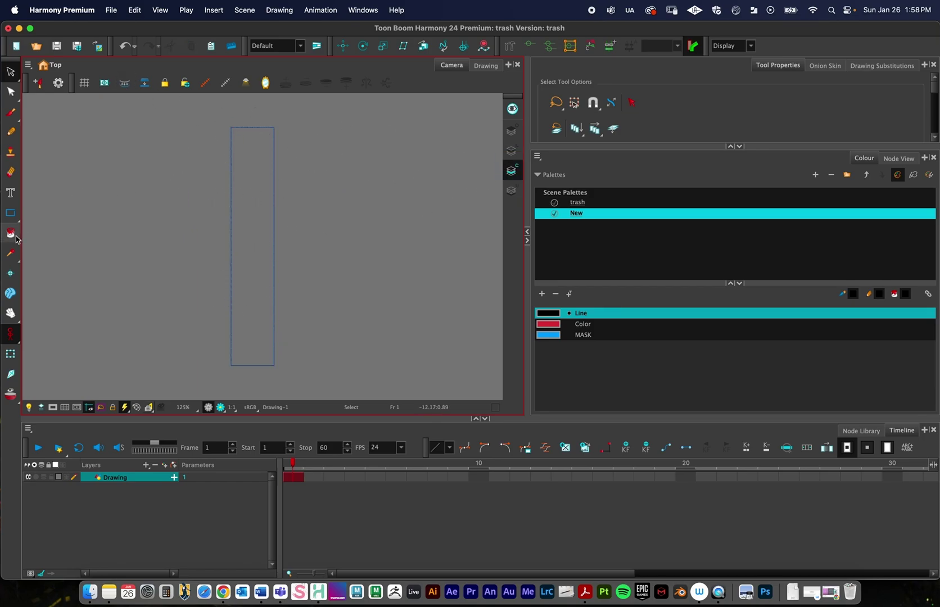
Paint the rectangle's inside with the red Color swatch, then return to Line Art.
click(11, 235)
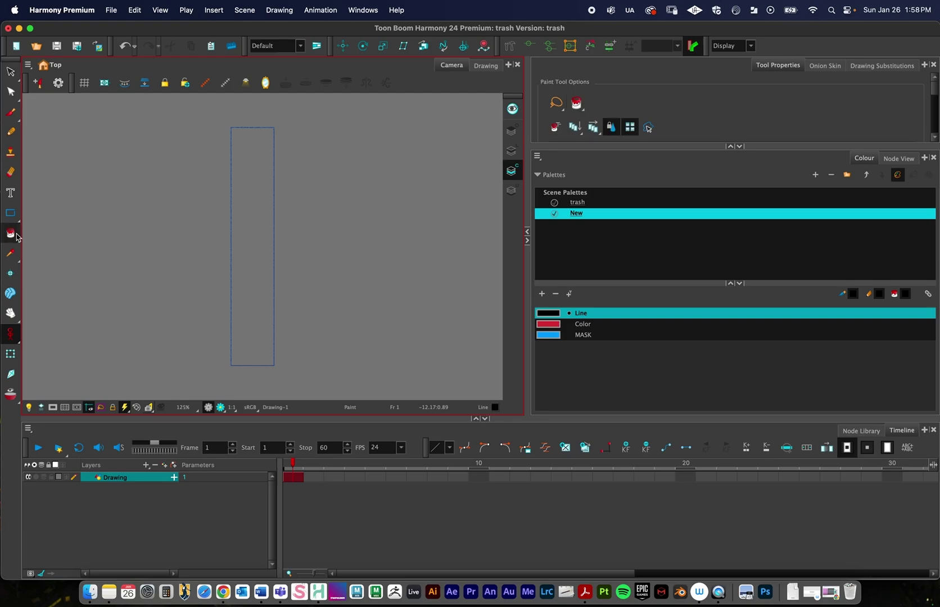
click(583, 326)
click(247, 238)
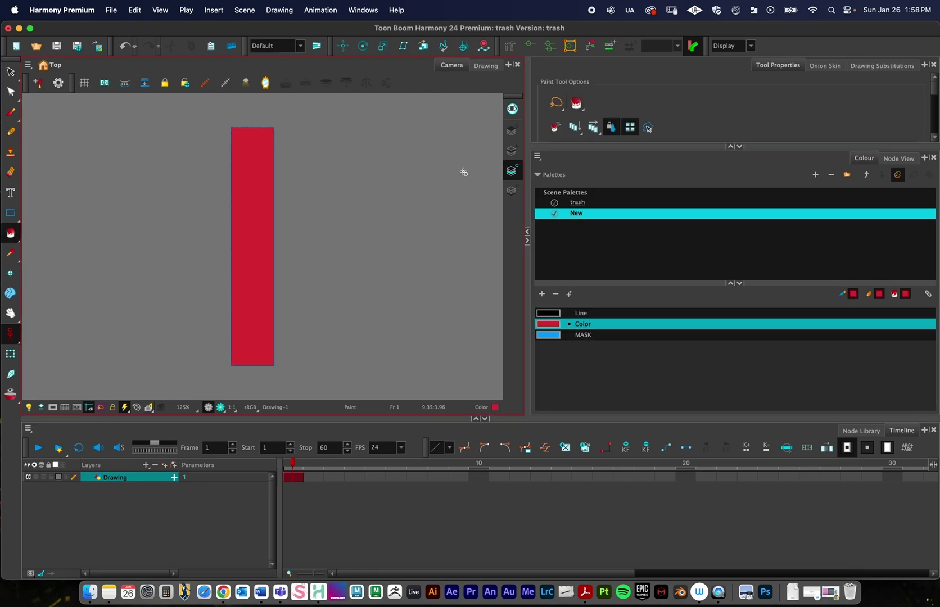
click(512, 151)
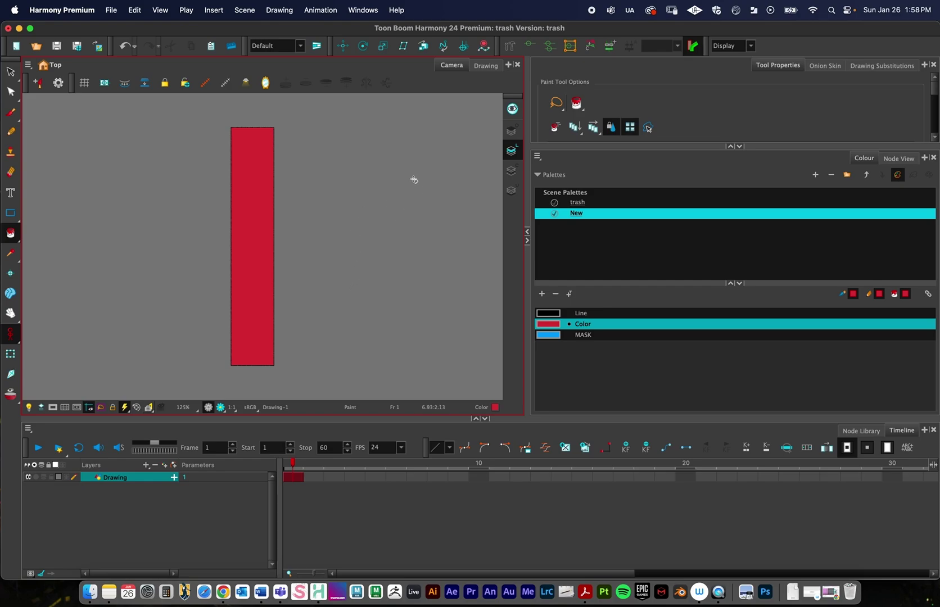
In the Drawing view, toggle Show All Art Layers and check Colour Art before ending on Line Art.
click(498, 69)
click(452, 66)
click(487, 66)
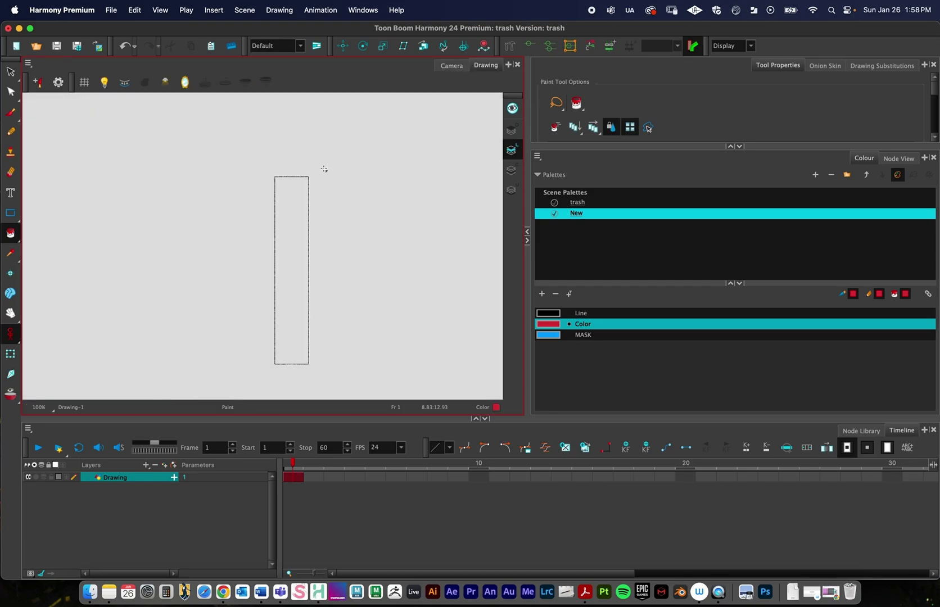
click(512, 110)
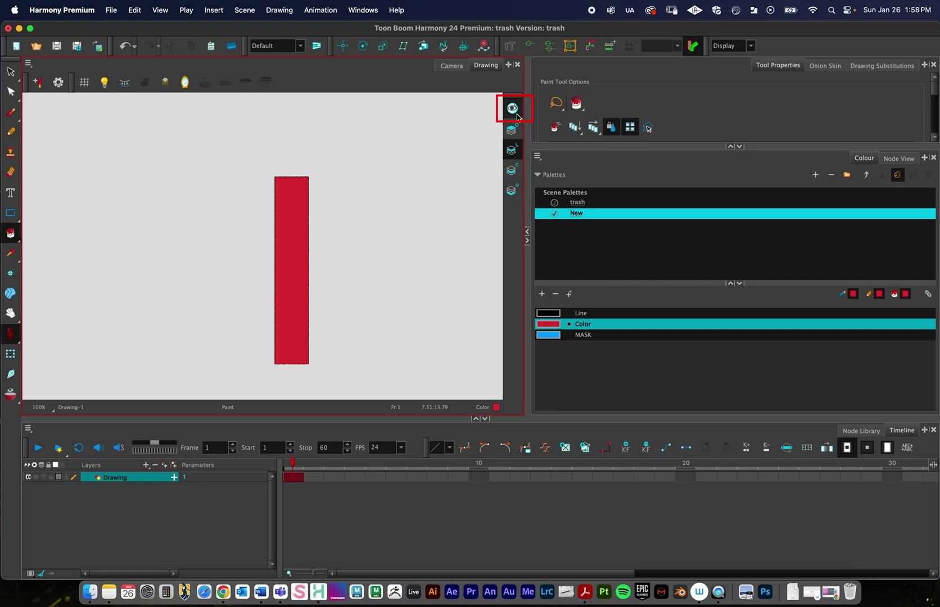
click(517, 116)
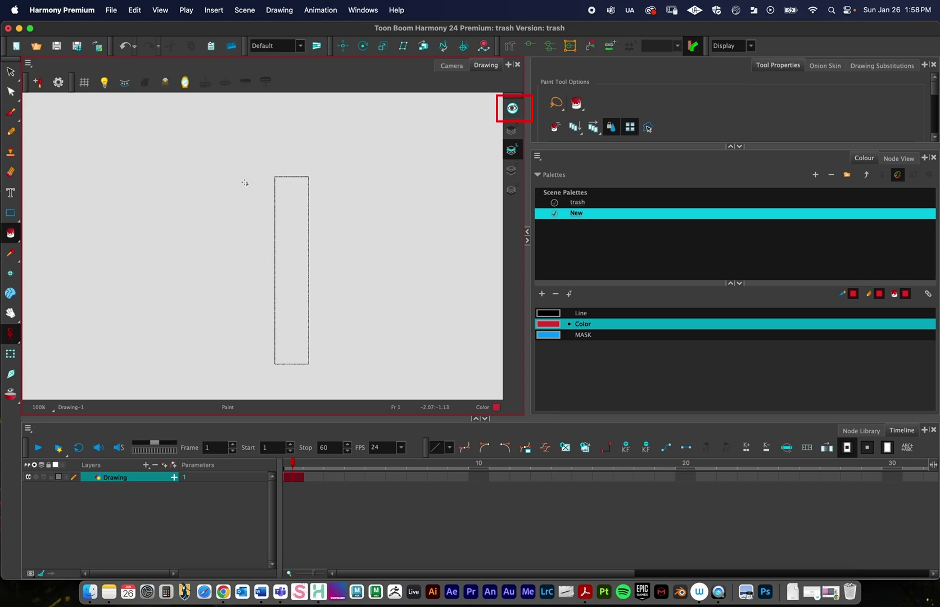
click(512, 169)
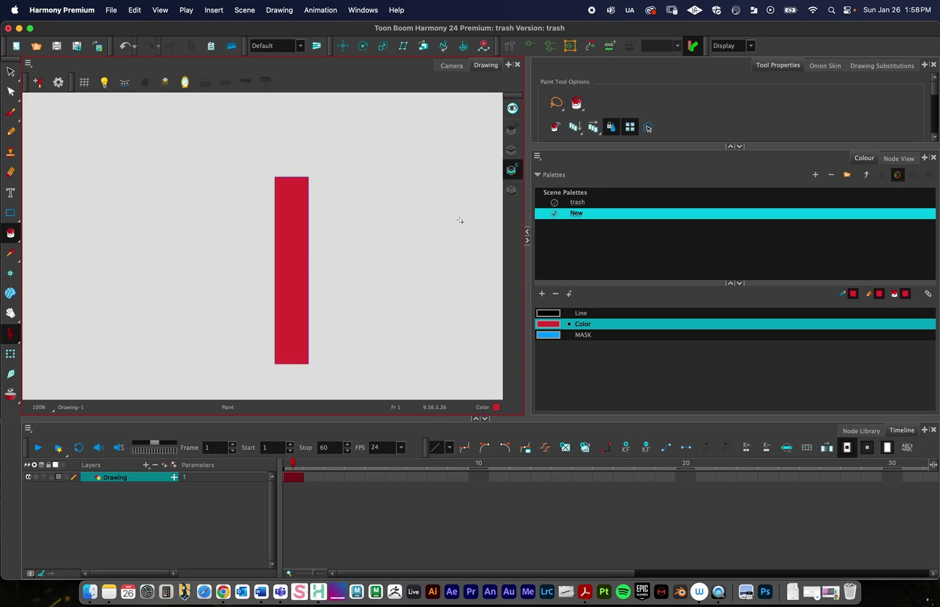
click(511, 150)
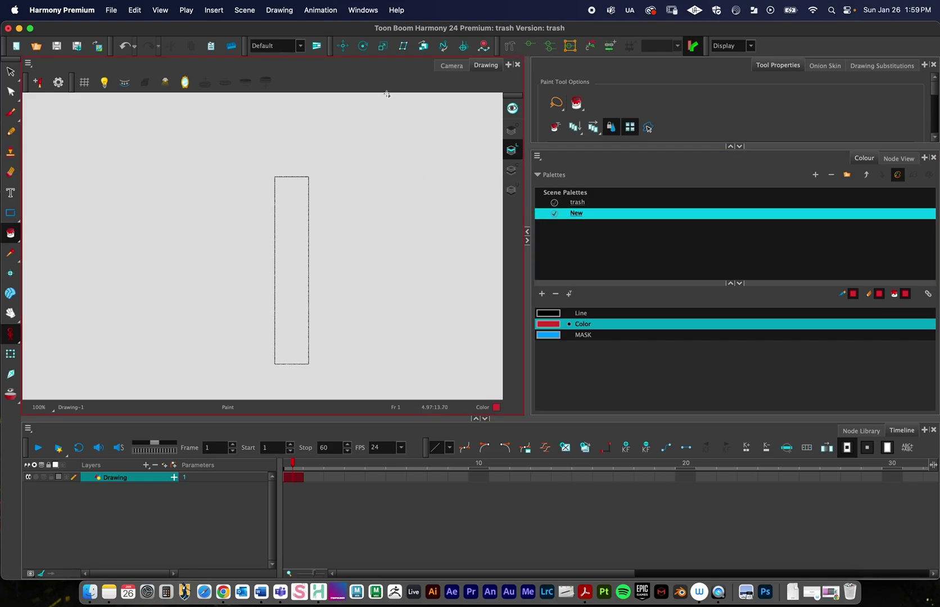
Build an envelope deformer on the Drawing layer with Use All Corners ticked in Envelope Creator.
click(509, 47)
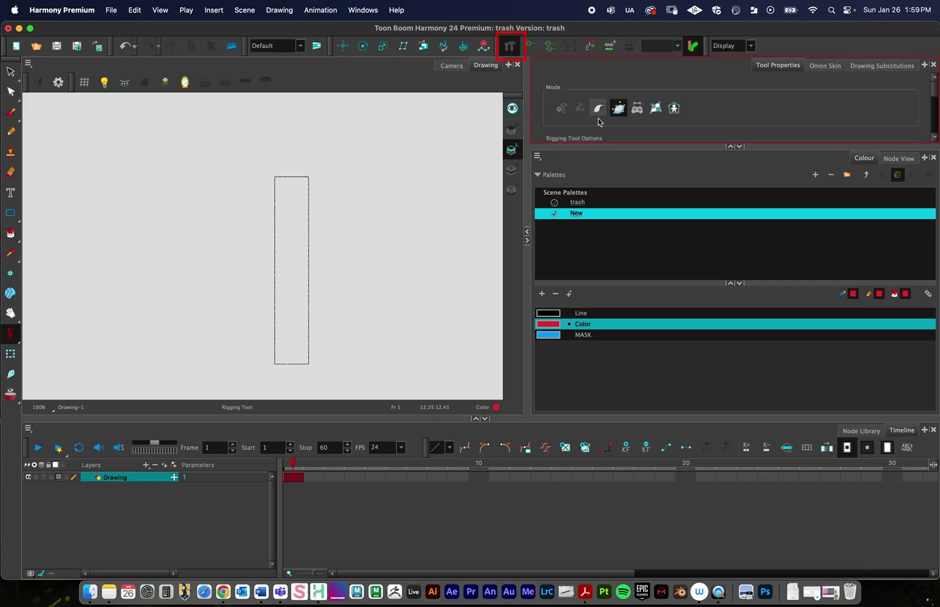
drag(609, 145, 597, 219)
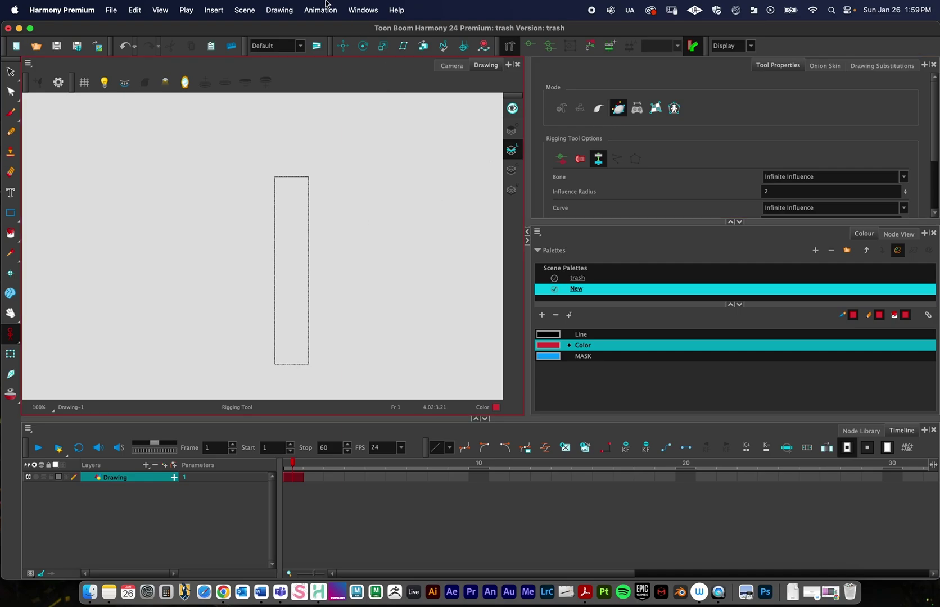
click(353, 12)
mouse_move(322, 13)
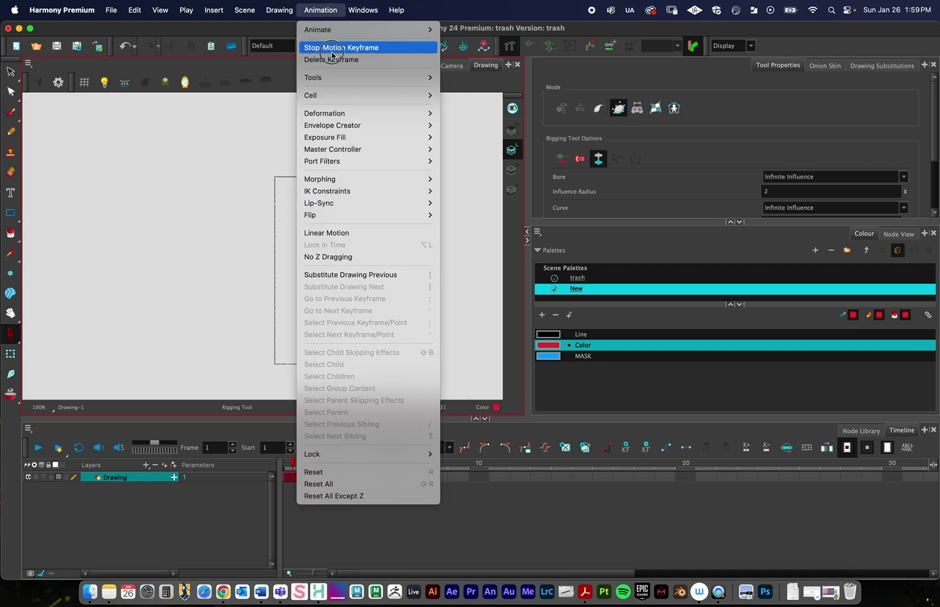
mouse_move(360, 128)
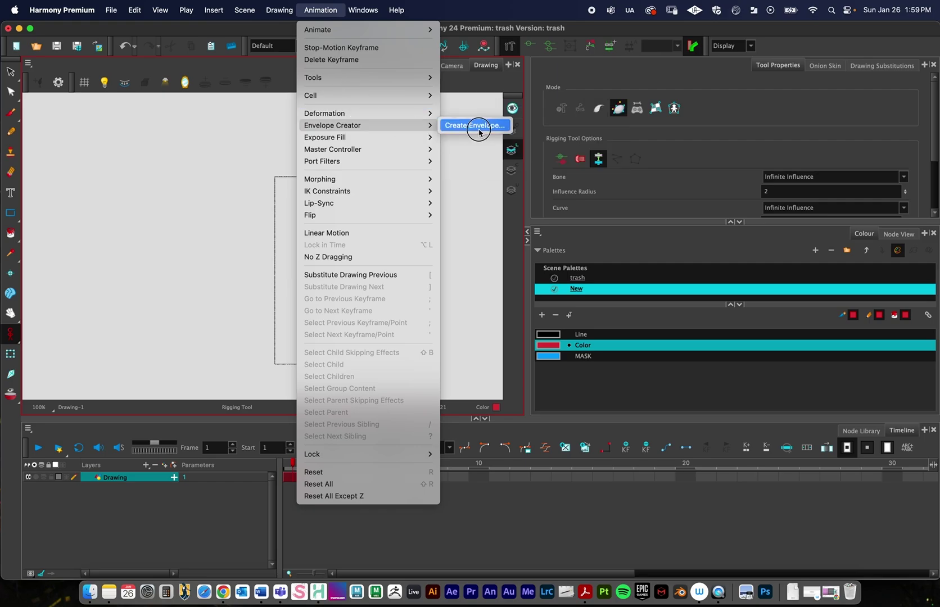
click(479, 131)
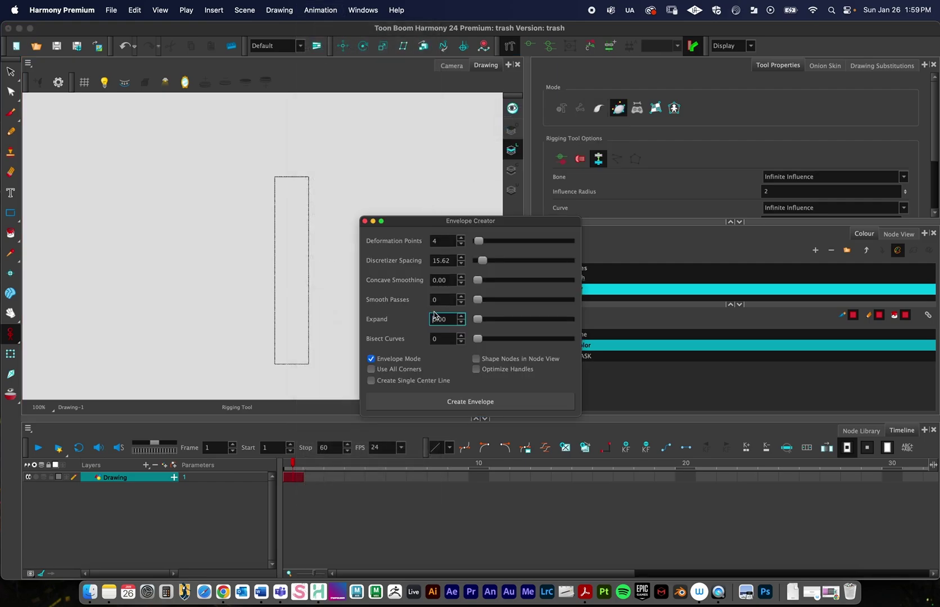
click(371, 369)
click(464, 400)
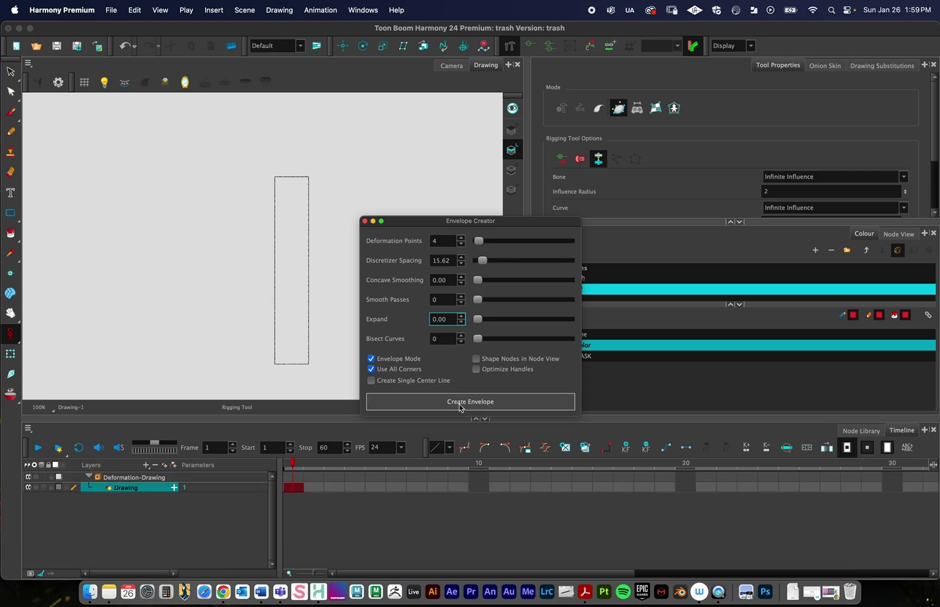
click(364, 220)
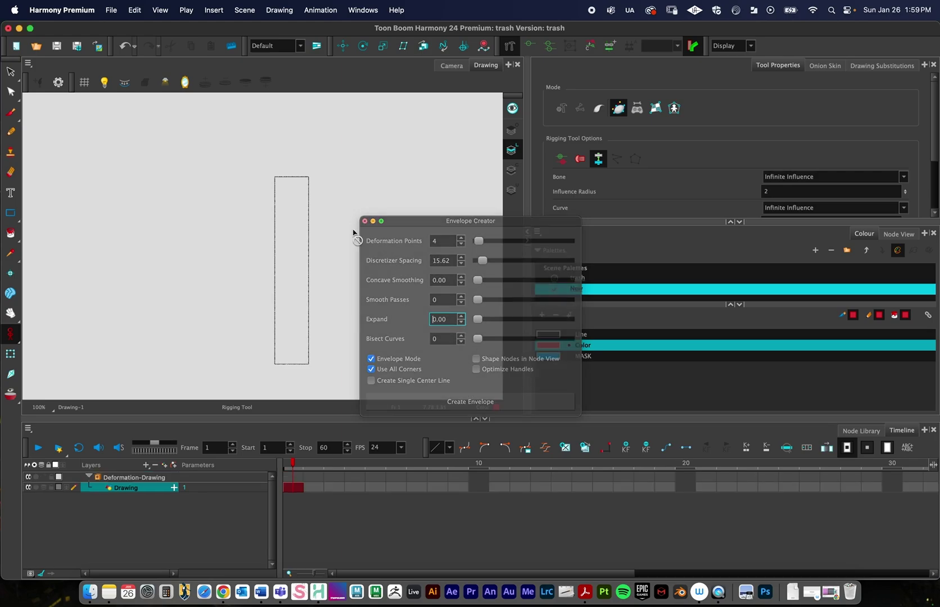
In the Camera view, move the rectangle with the Transform tool and undo an accidental resize.
click(11, 354)
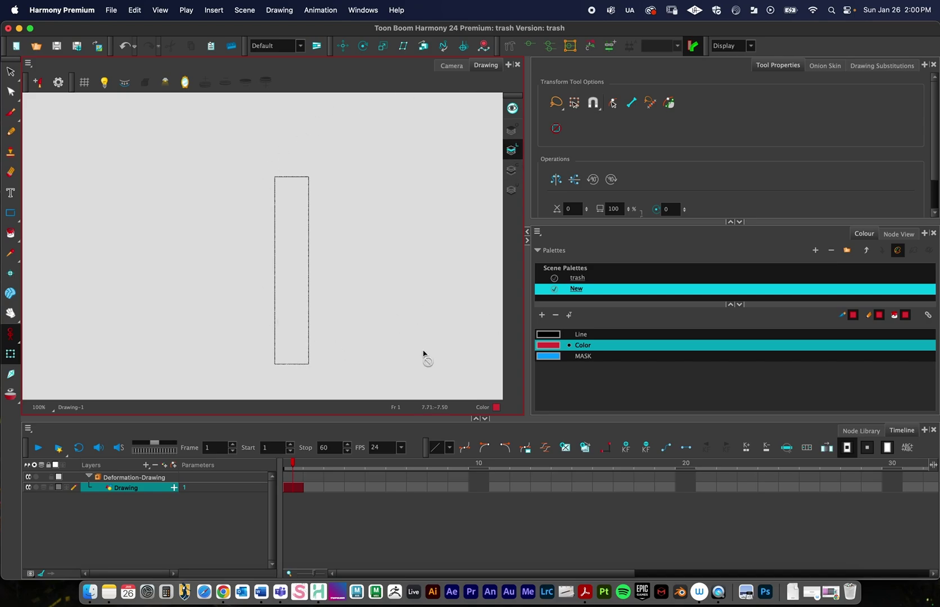
click(453, 65)
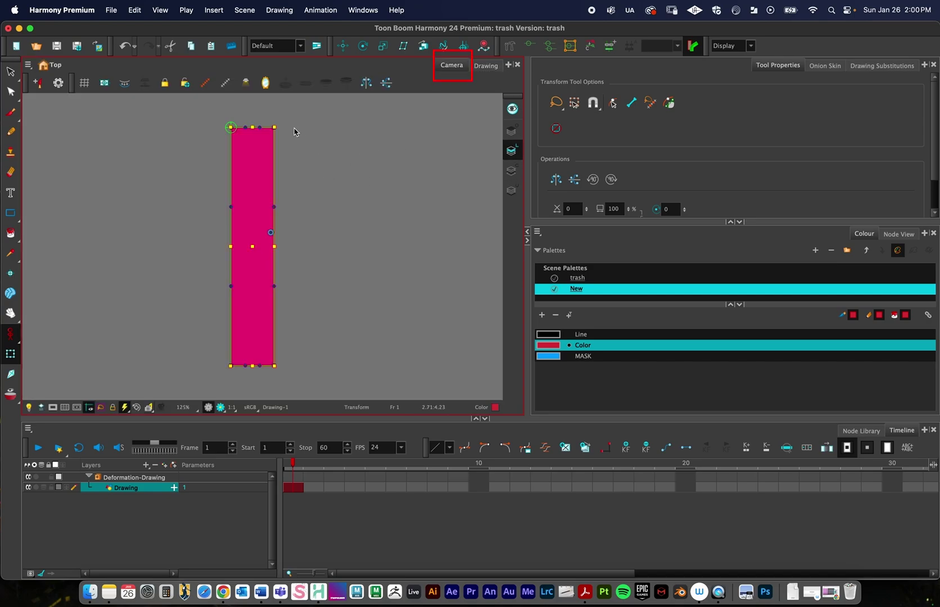
drag(361, 174, 380, 207)
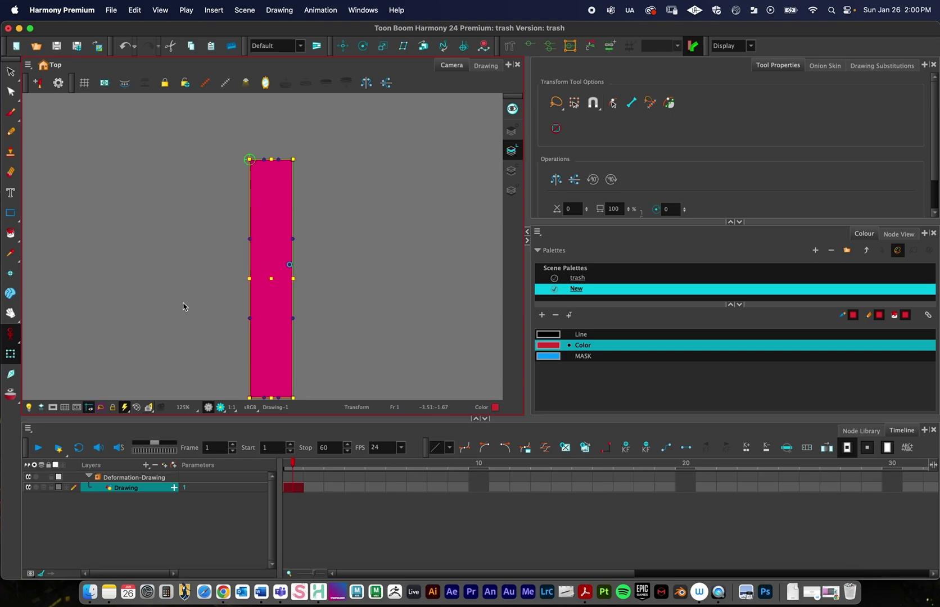
drag(167, 307, 199, 230)
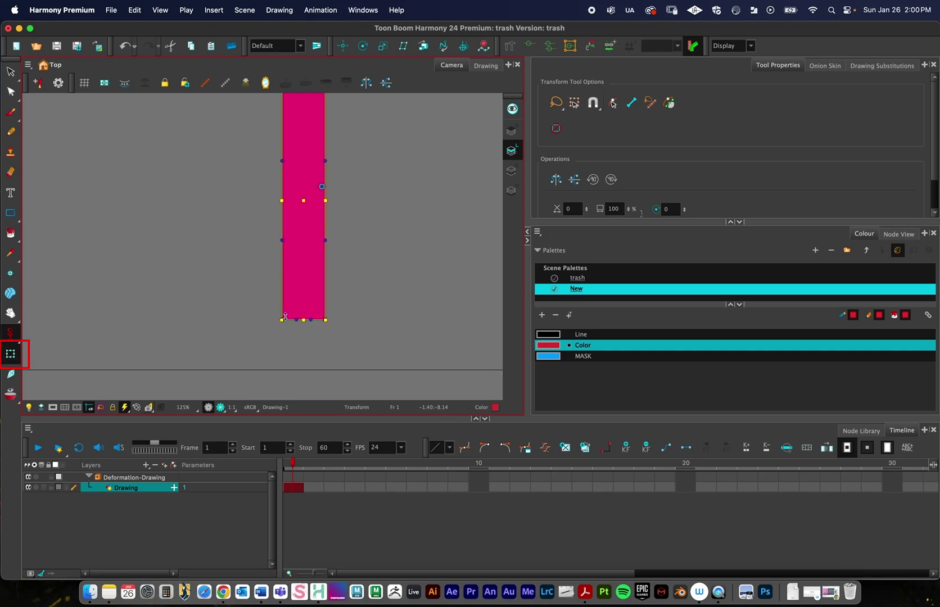
drag(281, 321, 284, 314)
key(cmd+z)
Bend the strip by its bottom-left deformation point, then undo and reset the zoom to 100%.
key(2)
key(2)
key(2)
scroll(405, 264, down, 3)
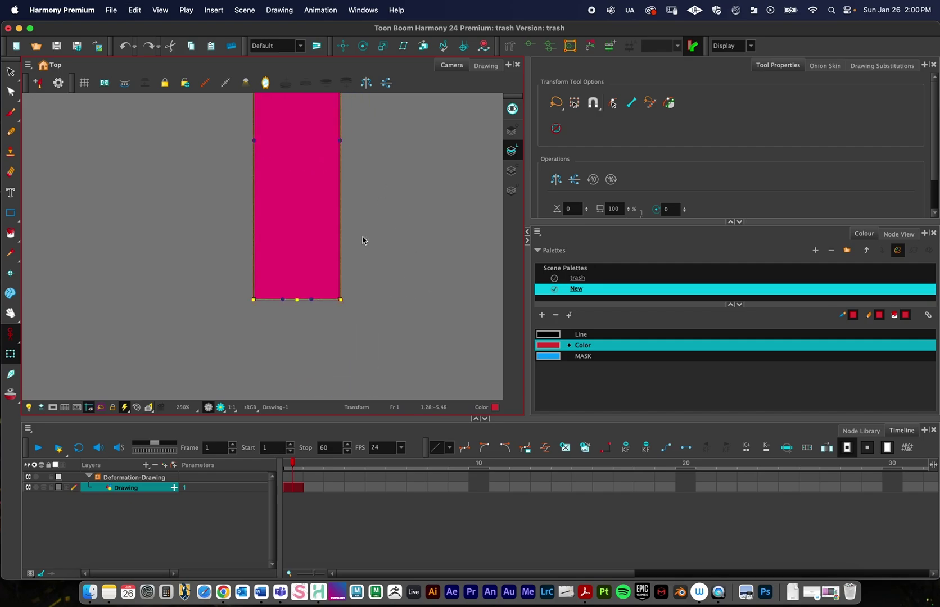
click(376, 243)
drag(253, 300, 313, 249)
key(1)
key(1)
key(1)
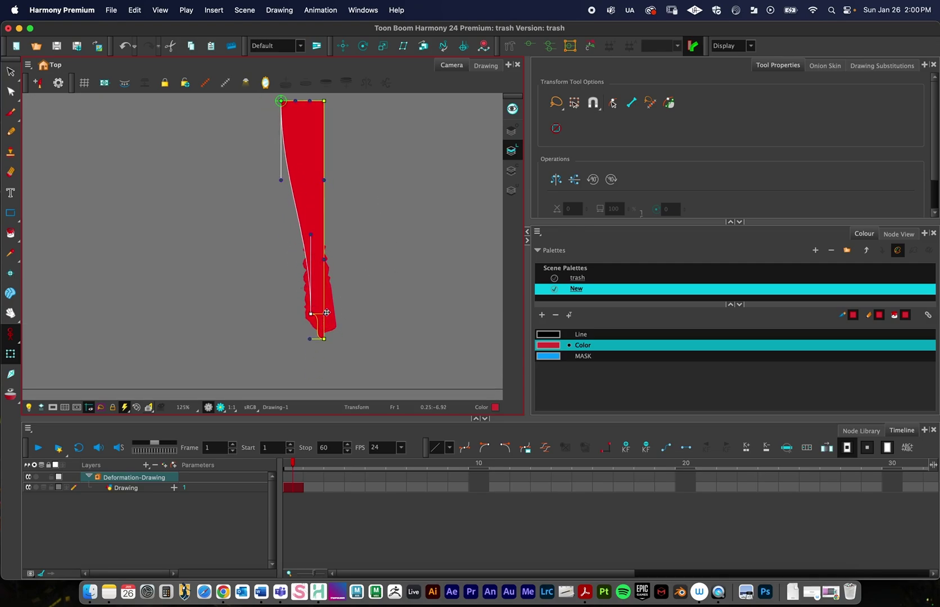
key(ctrl+z)
key(ctrl+z)
key(ctrl+z)
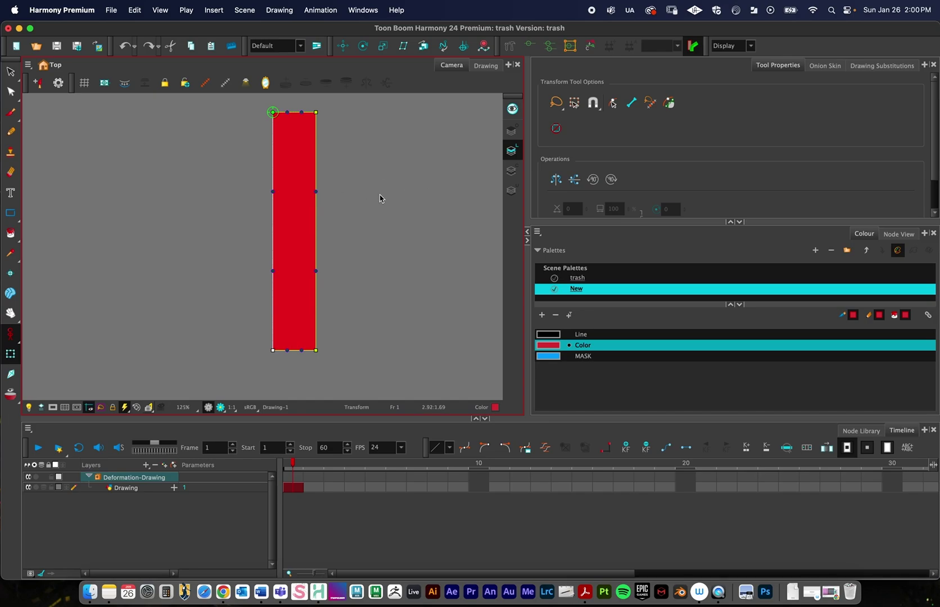
key(shift+m)
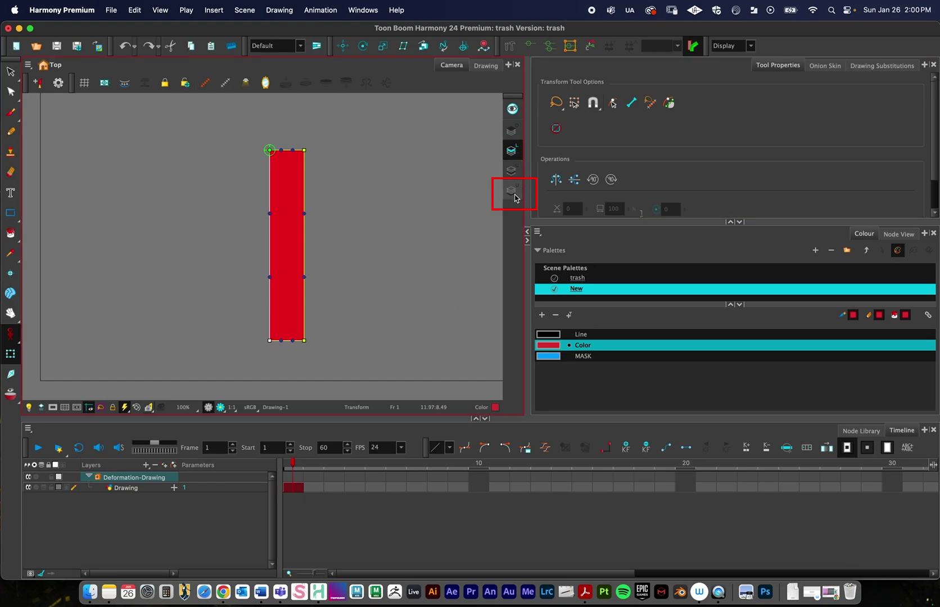
Zoom out to the full camera frame, toggle the light table mode, and deselect the rectangle layer.
key(2)
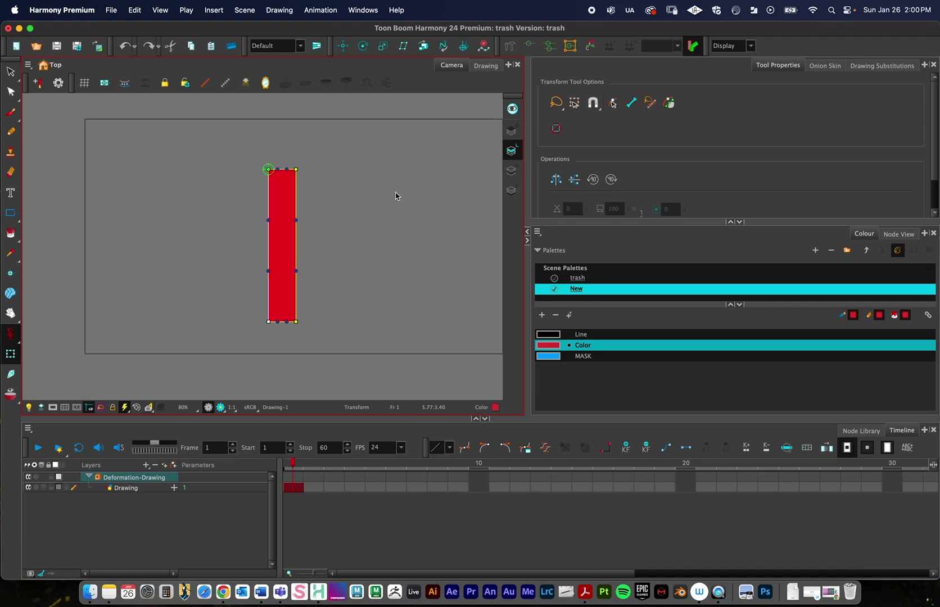
scroll(366, 253, down, 1)
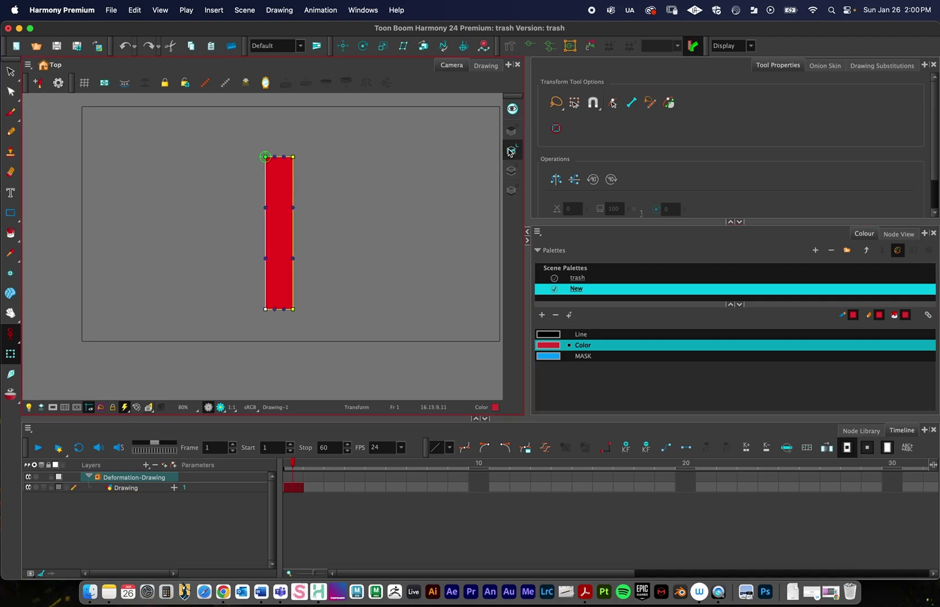
click(510, 150)
click(510, 150)
click(409, 157)
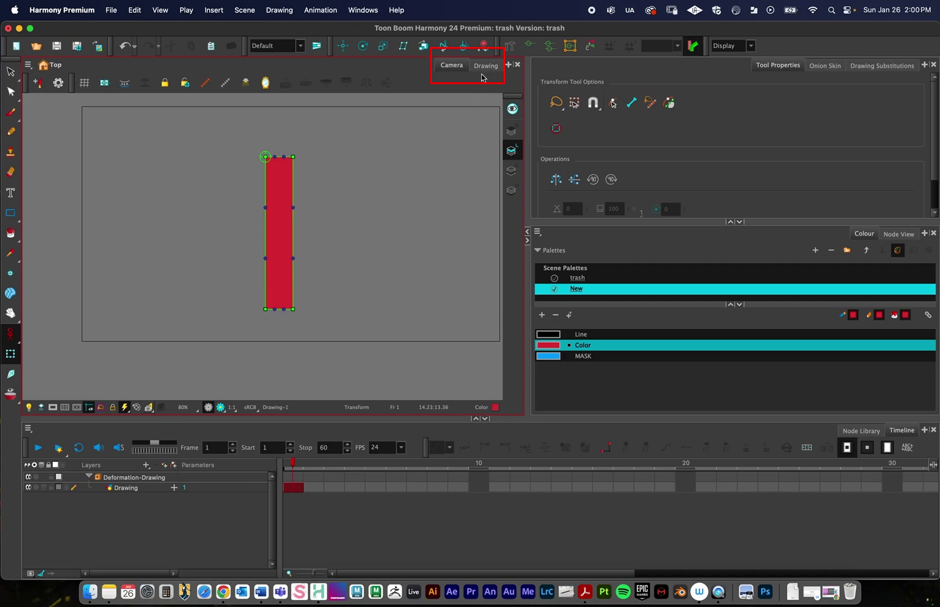
In the Drawing view, draw a large Line-coloured rectangle surrounding the thin strip.
click(479, 70)
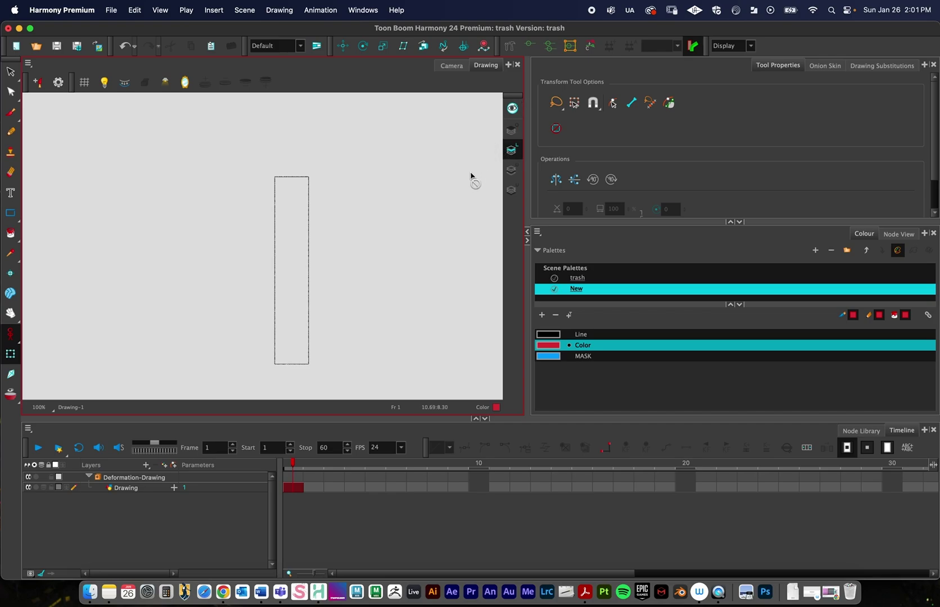
click(11, 213)
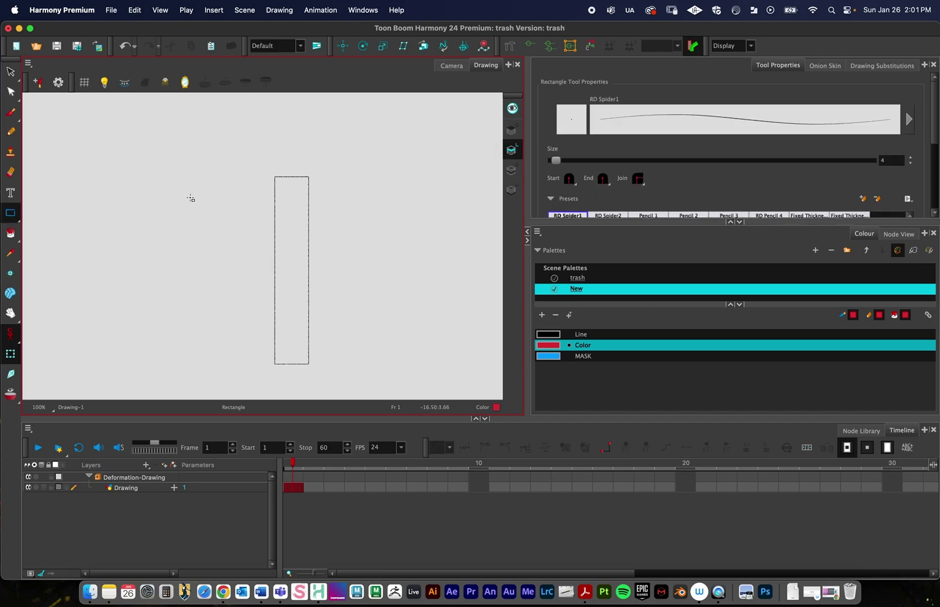
click(584, 336)
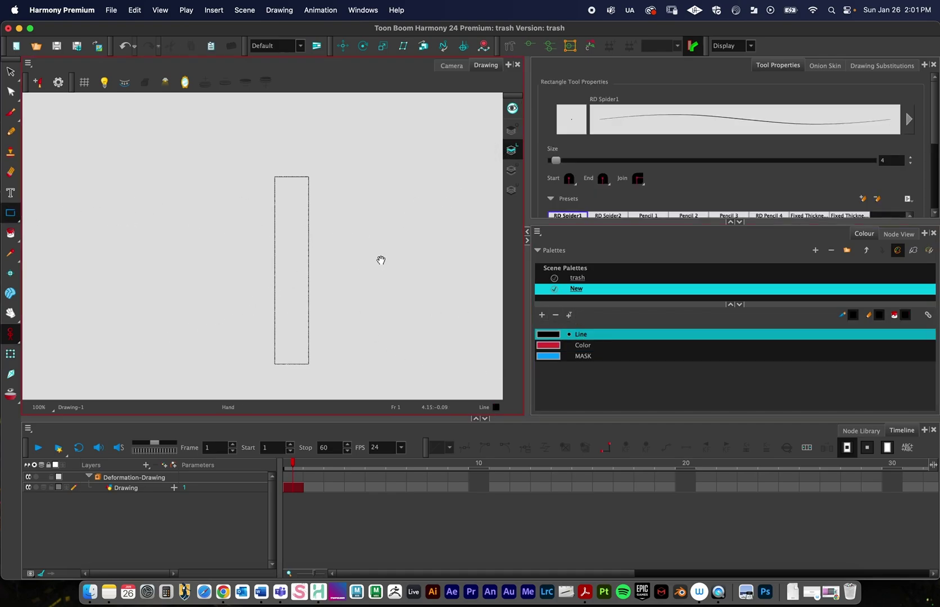
scroll(382, 258, down, 2)
scroll(362, 251, down, 1)
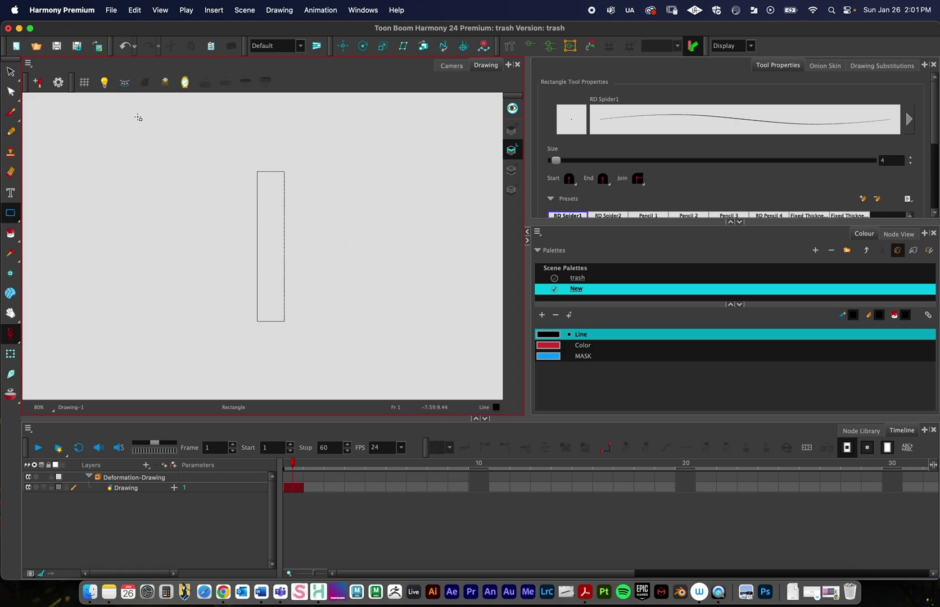
mouse_move(173, 103)
mouse_down()
mouse_move(343, 331)
mouse_move(369, 386)
mouse_up()
Ready the Paint tool with the blue MASK colour.
scroll(335, 242, right, 3)
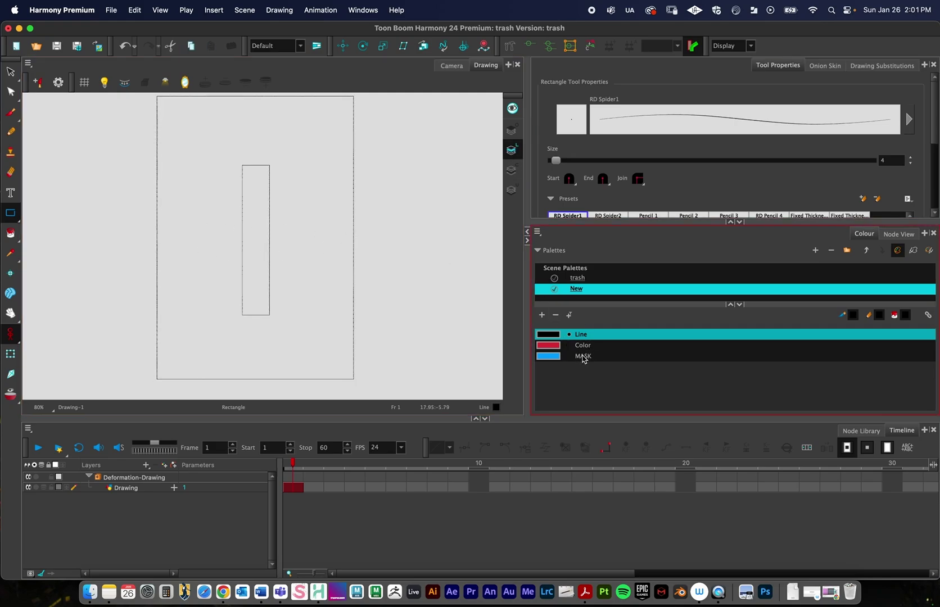
click(582, 357)
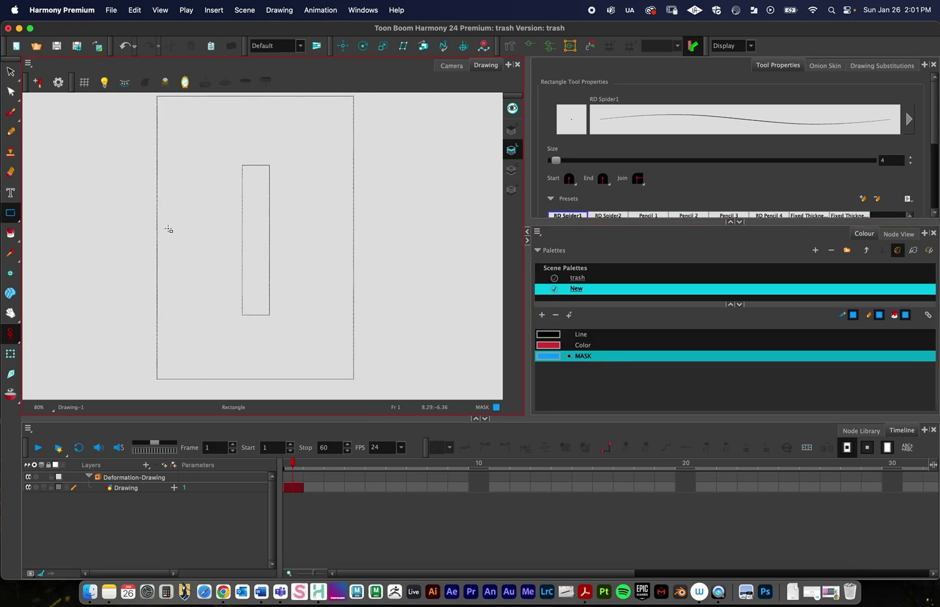
click(10, 232)
Fill the gap between the rectangles with blue MASK and zoom in to 800% on its top edge.
click(296, 159)
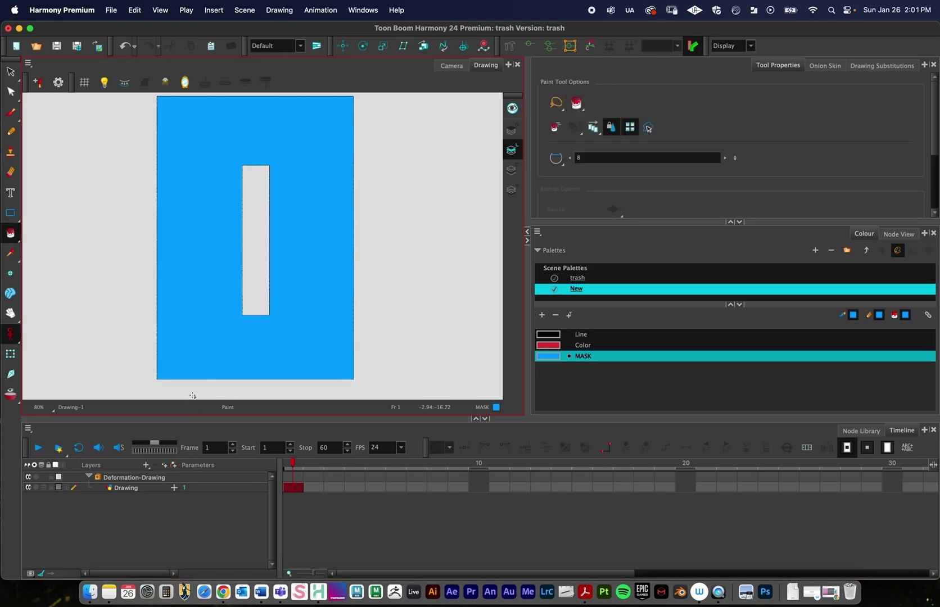
scroll(380, 221, up, 3)
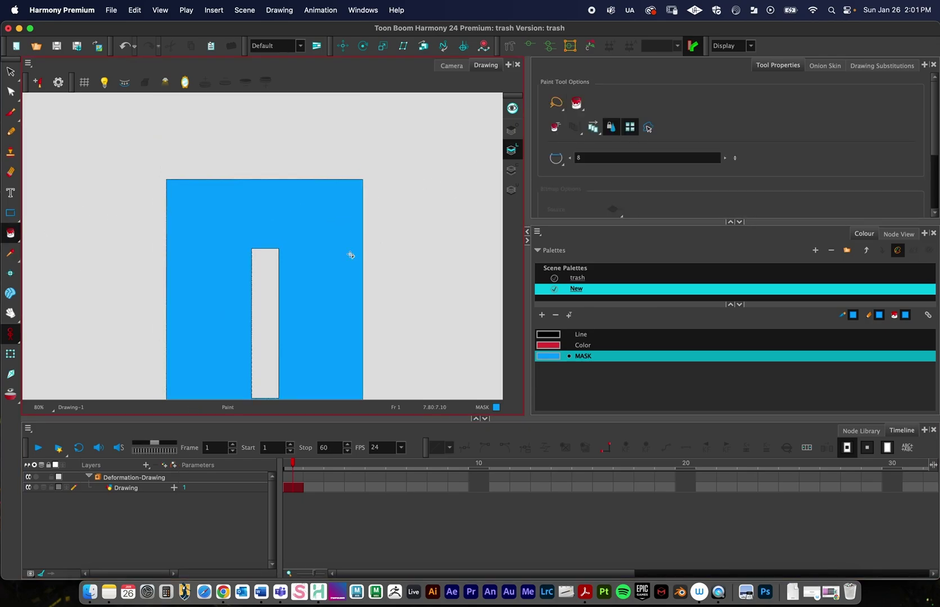
scroll(293, 219, up, 5)
key(2)
key(2)
key(2)
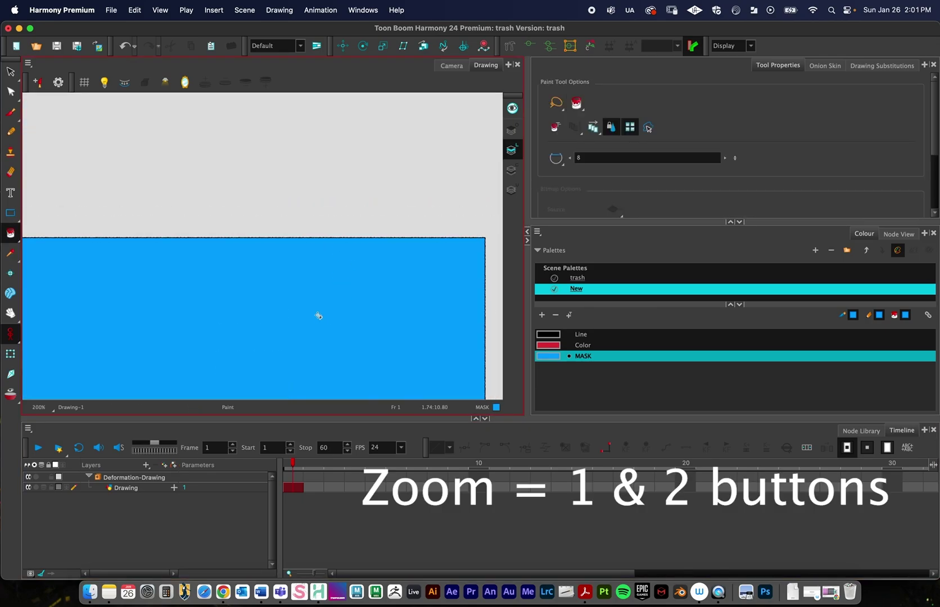
key(2)
key(2)
scroll(290, 260, up, 2)
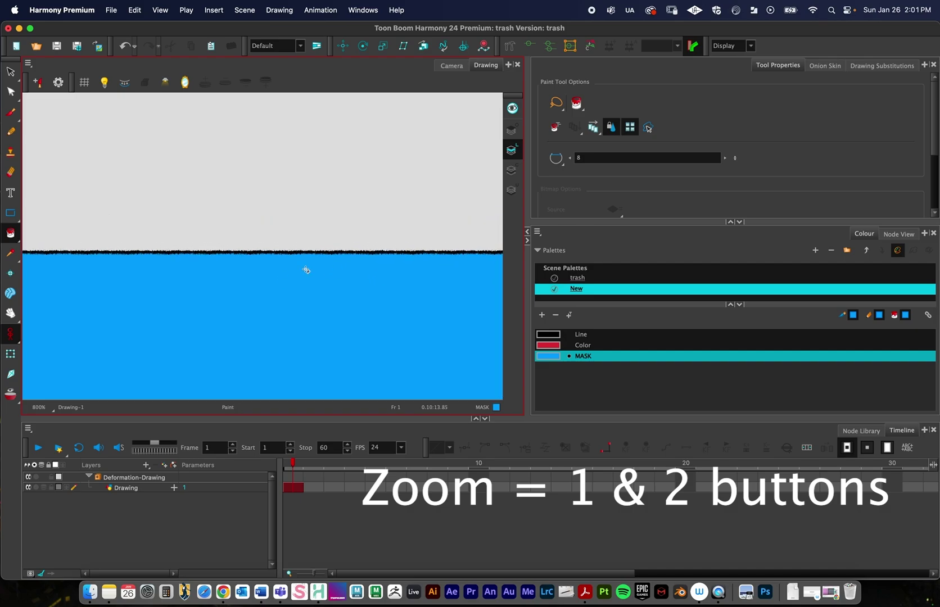
Delete the black outline along the fill's top edge, restoring the blue fill after a mistaken delete.
click(10, 71)
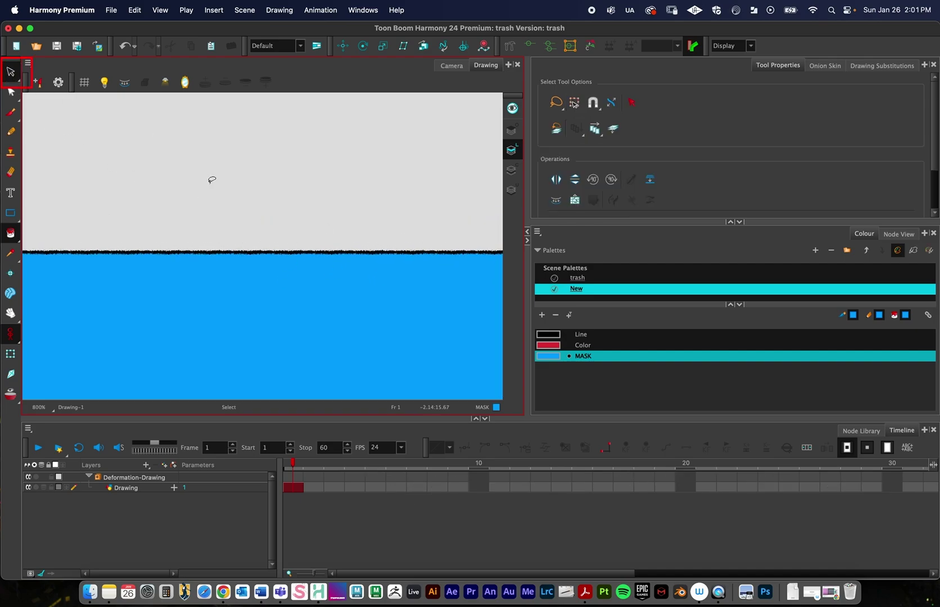
click(222, 251)
key(Delete)
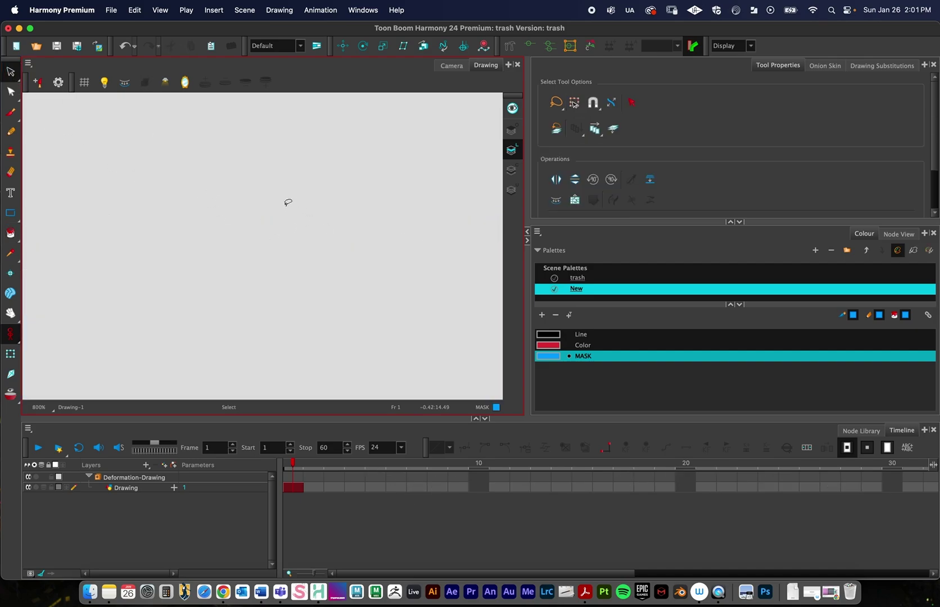
key(super+z)
click(290, 251)
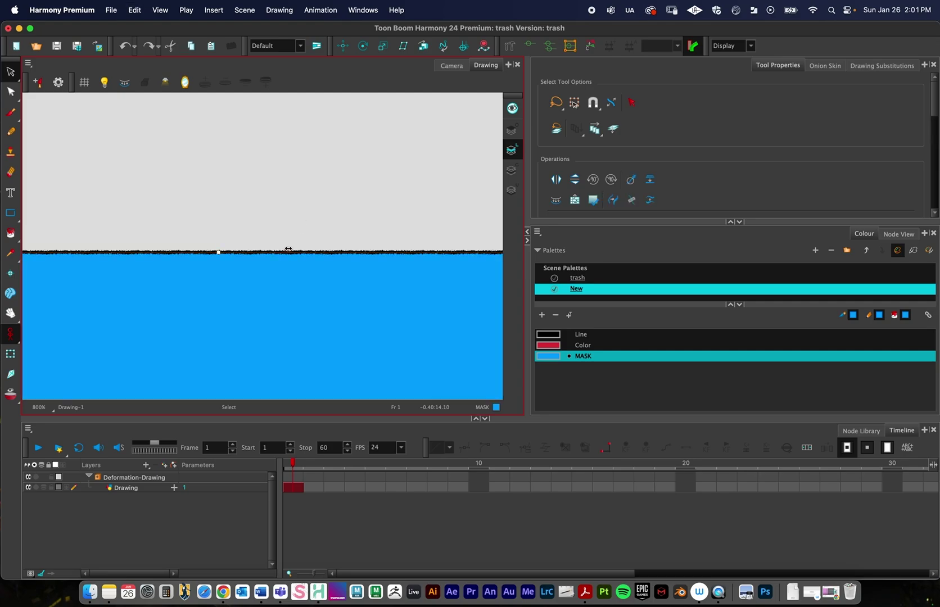
key(Delete)
scroll(298, 235, down, 10)
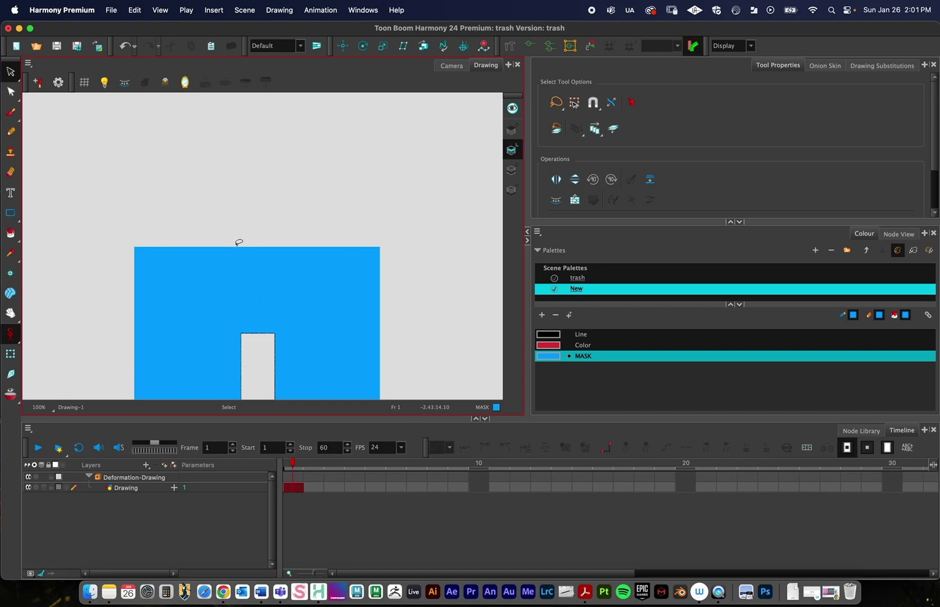
scroll(254, 282, down, 5)
scroll(251, 211, down, 3)
scroll(251, 211, down, 2)
Cut the blue rectangle from the line art layer and paste it onto the underlay layer.
scroll(260, 244, down, 2)
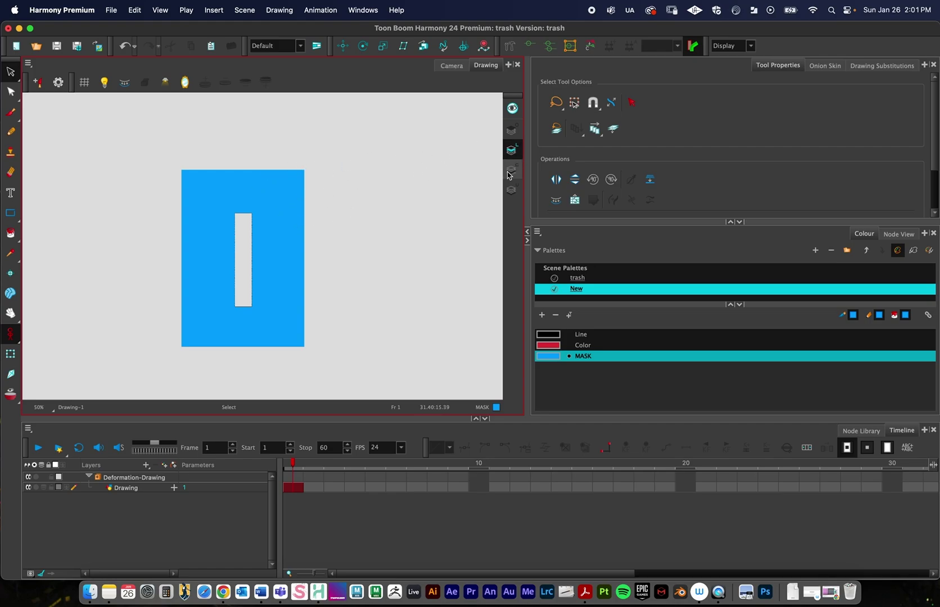
drag(287, 176, 397, 208)
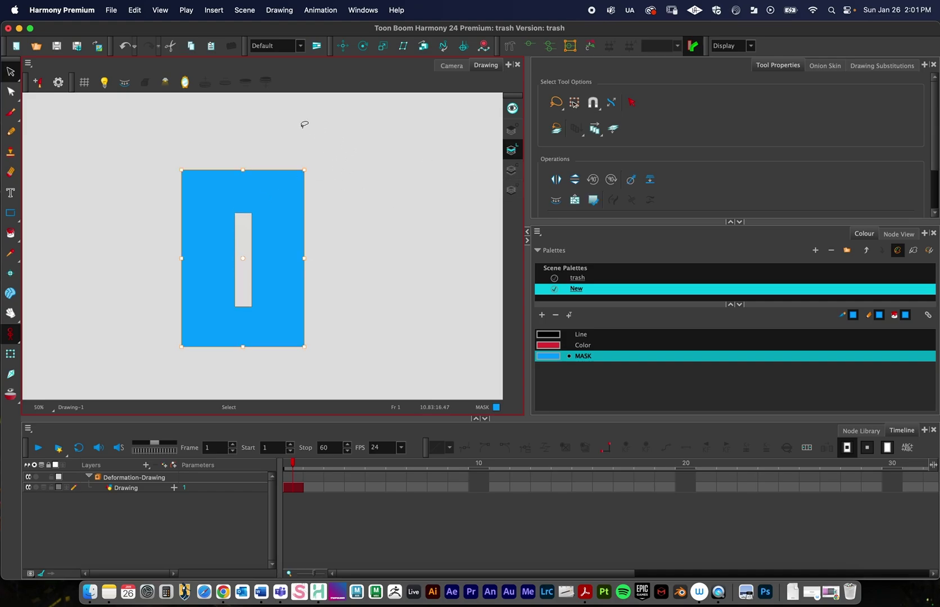
click(136, 10)
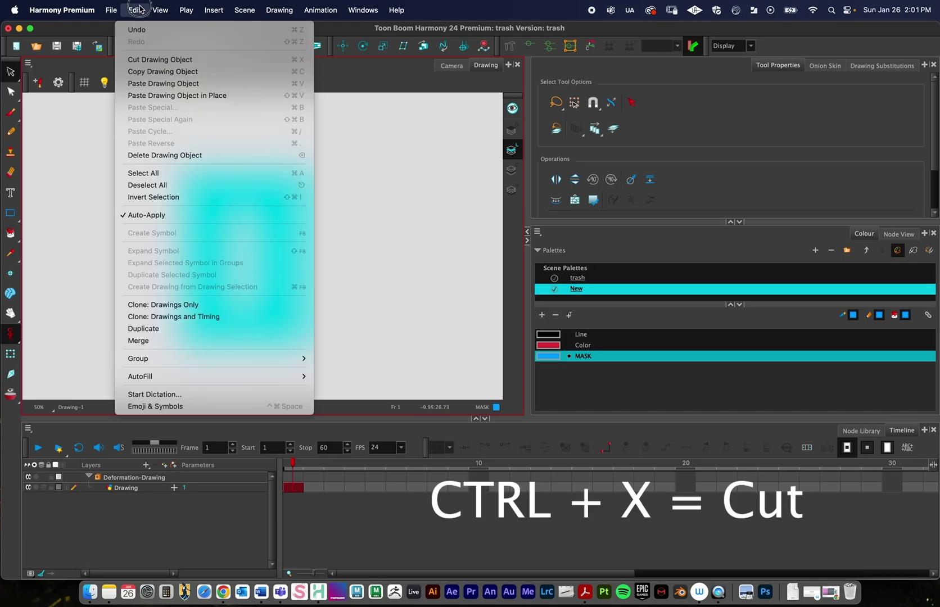
click(150, 61)
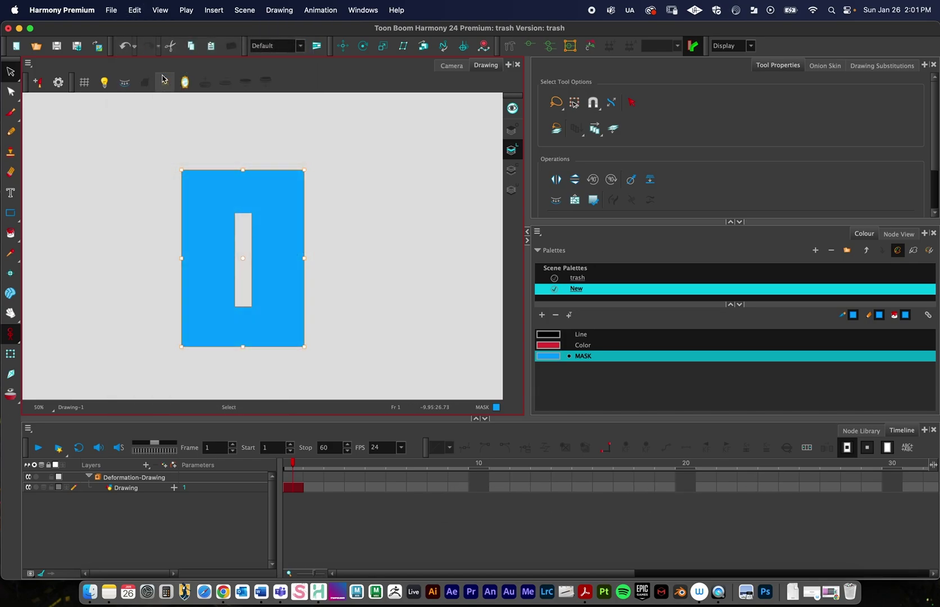
click(511, 191)
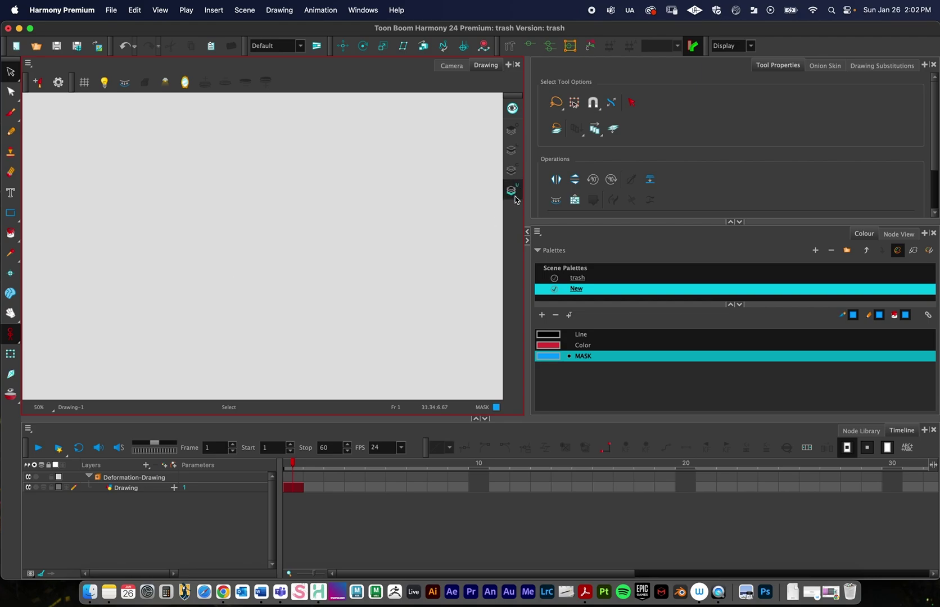
key(ctrl+v)
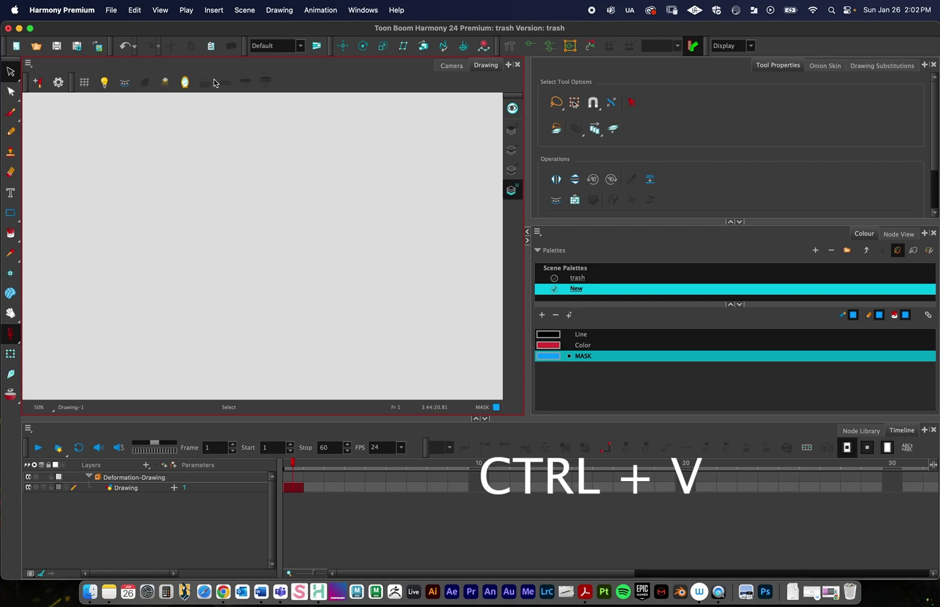
click(129, 12)
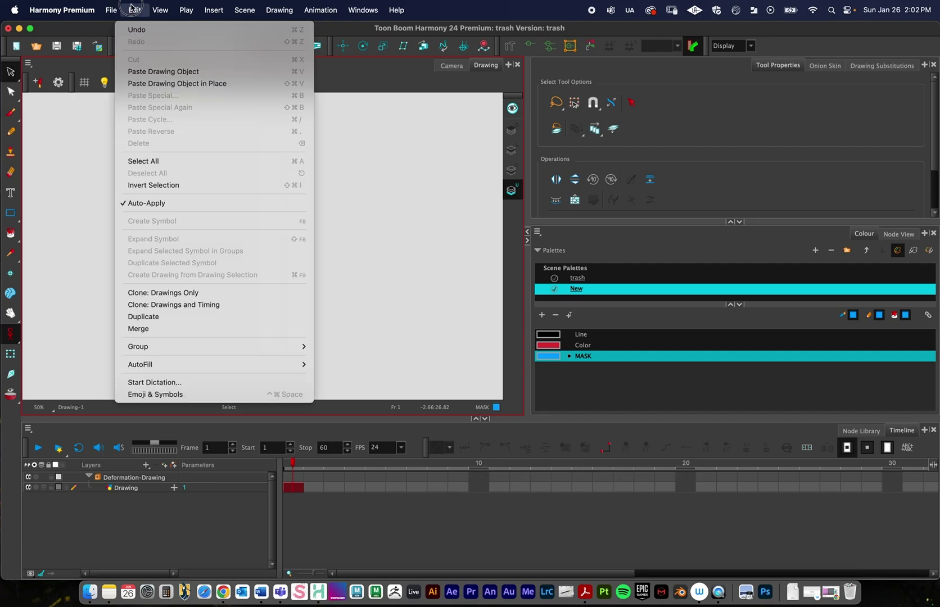
click(381, 251)
key(ctrl+v)
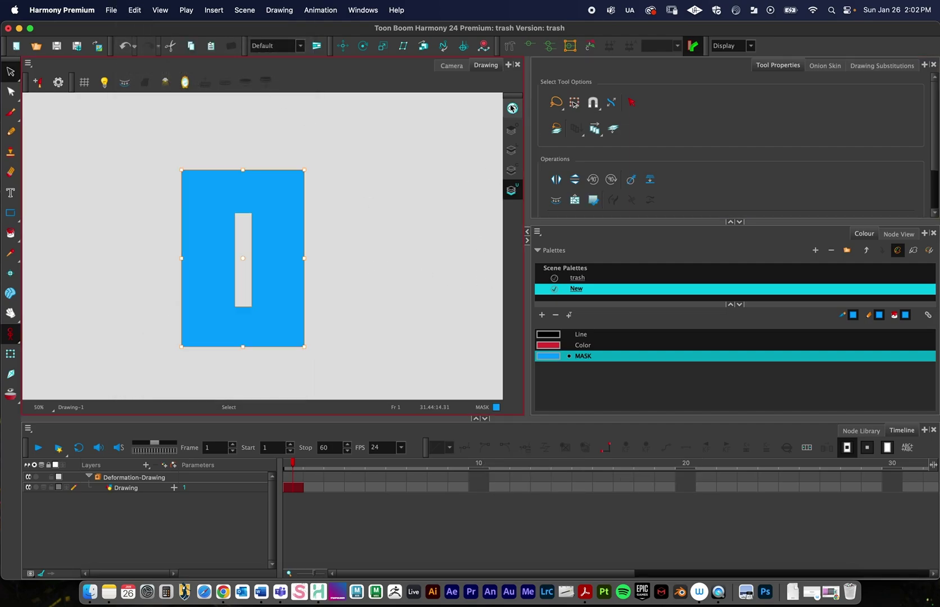
Check the line art, colour art and underlay layers, ending on the blue underlay.
click(512, 150)
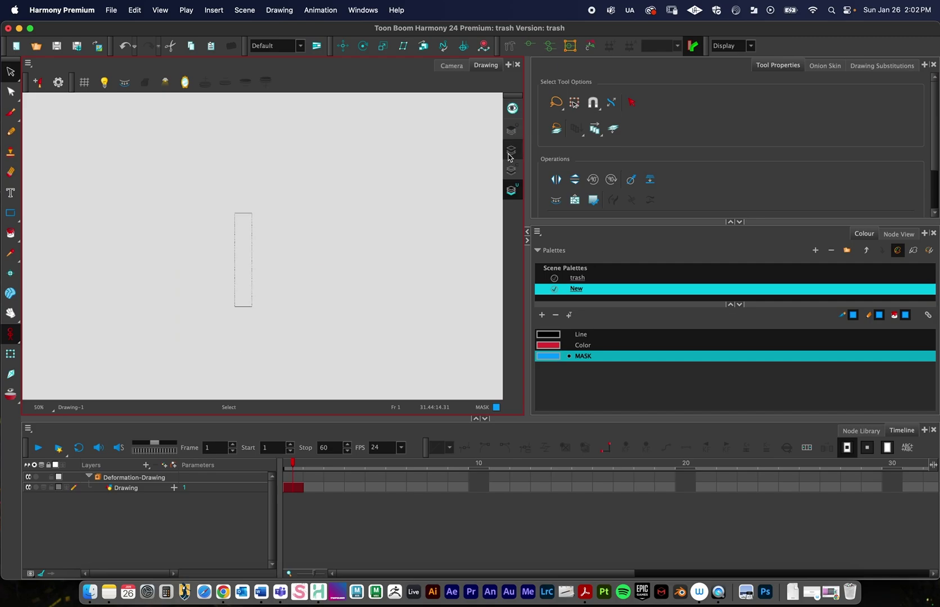
click(511, 170)
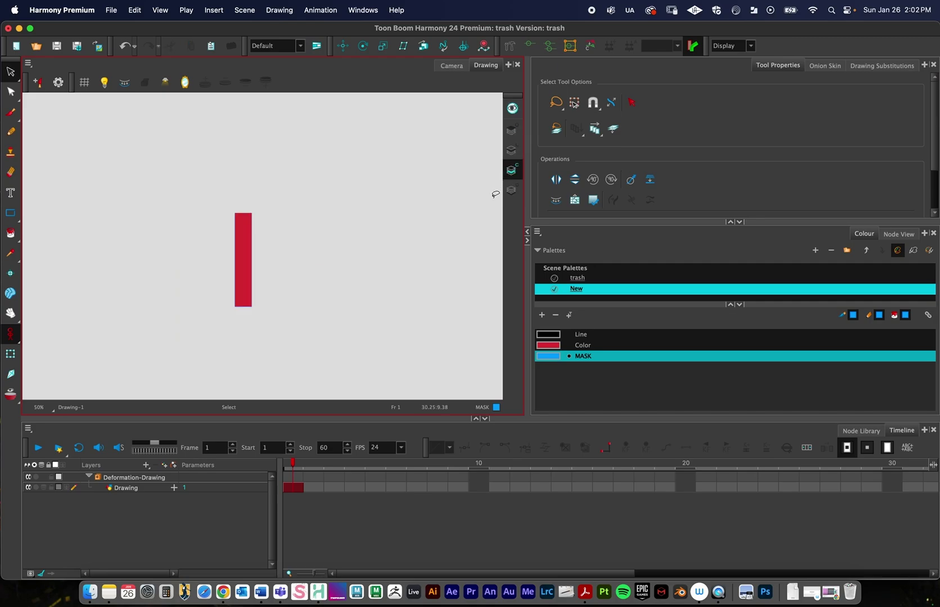
click(512, 190)
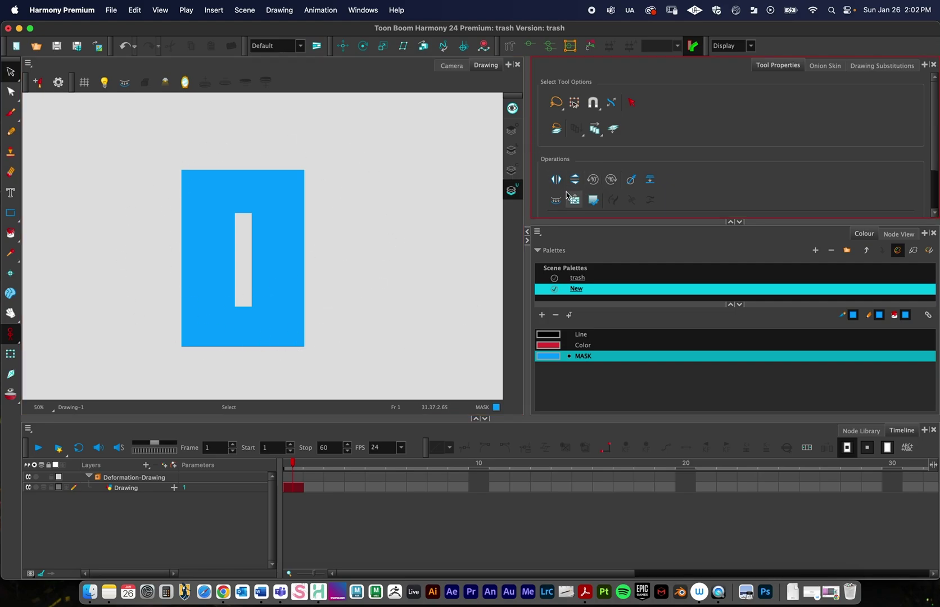
Show an enlarged Node View with Write and Display in view, and tidy the network layout.
click(899, 233)
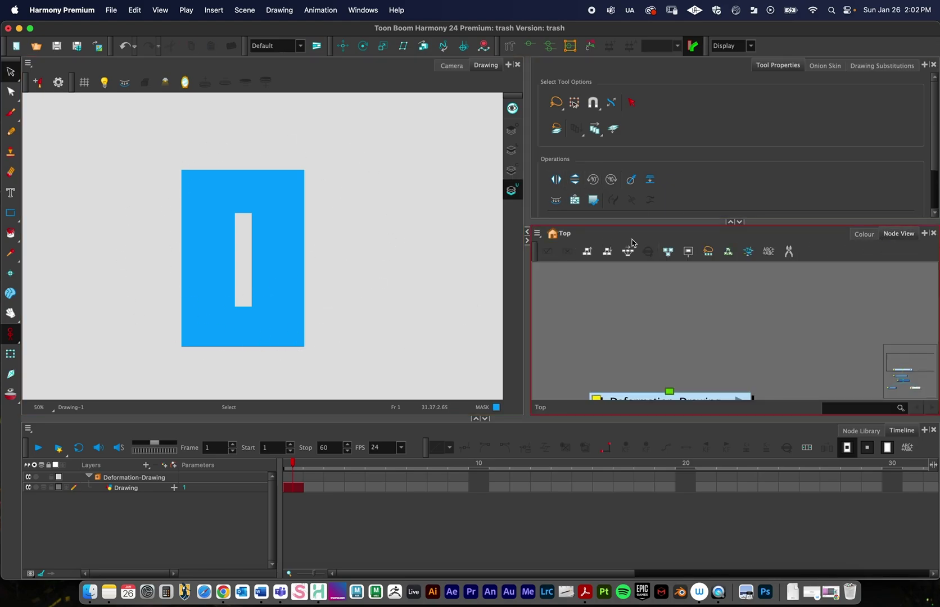
drag(656, 223, 656, 135)
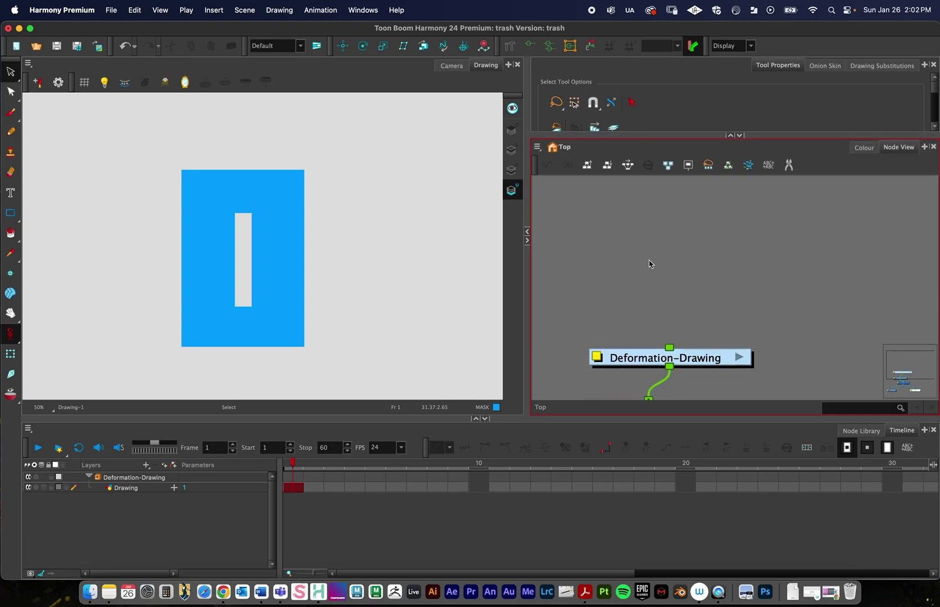
scroll(646, 265, down, 1)
drag(684, 288, 751, 357)
click(627, 165)
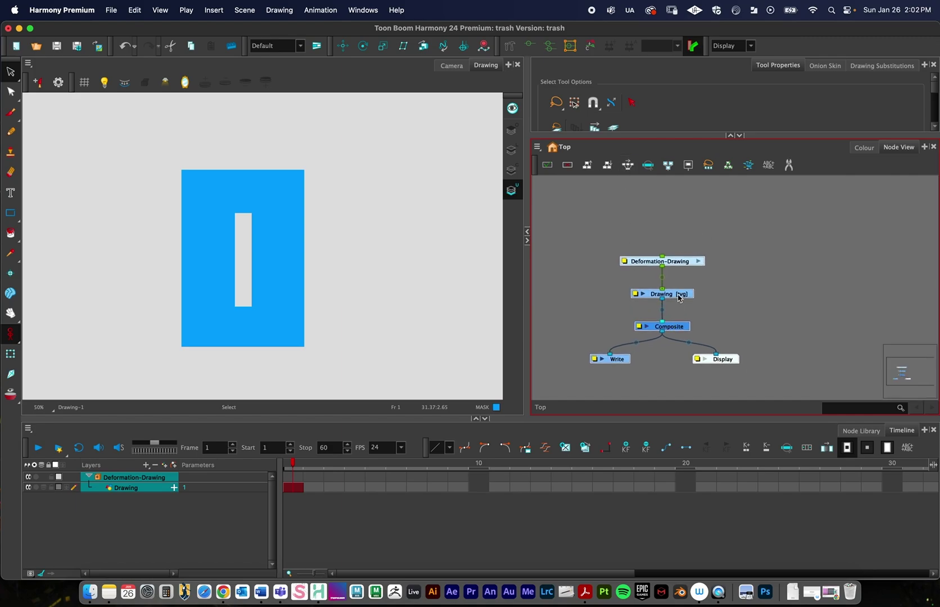
mouse_move(682, 266)
mouse_down()
mouse_move(683, 244)
mouse_move(680, 269)
mouse_up()
Move the Drawing and Deformation-Drawing nodes up, away from Composite.
click(728, 262)
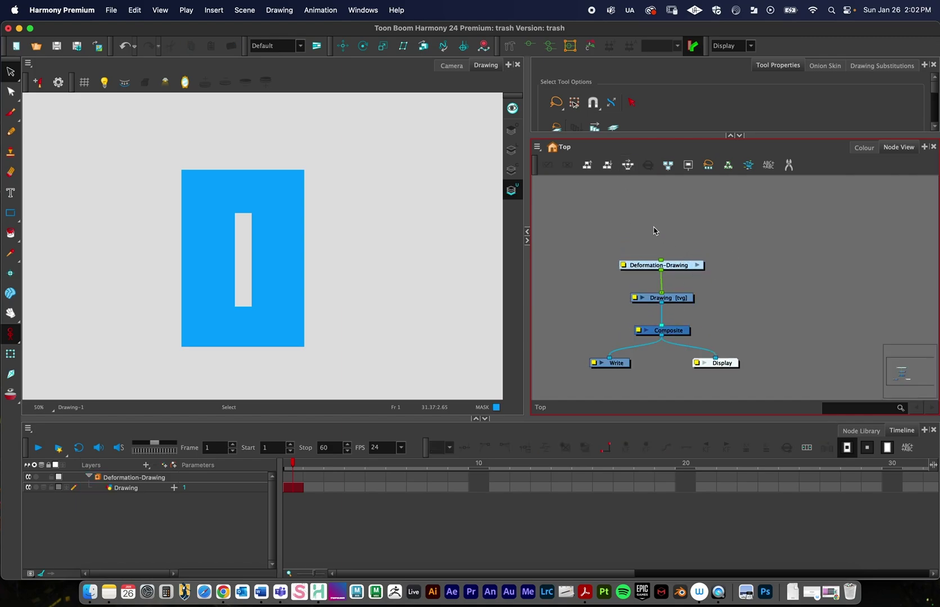
click(677, 301)
drag(662, 329, 662, 240)
click(686, 309)
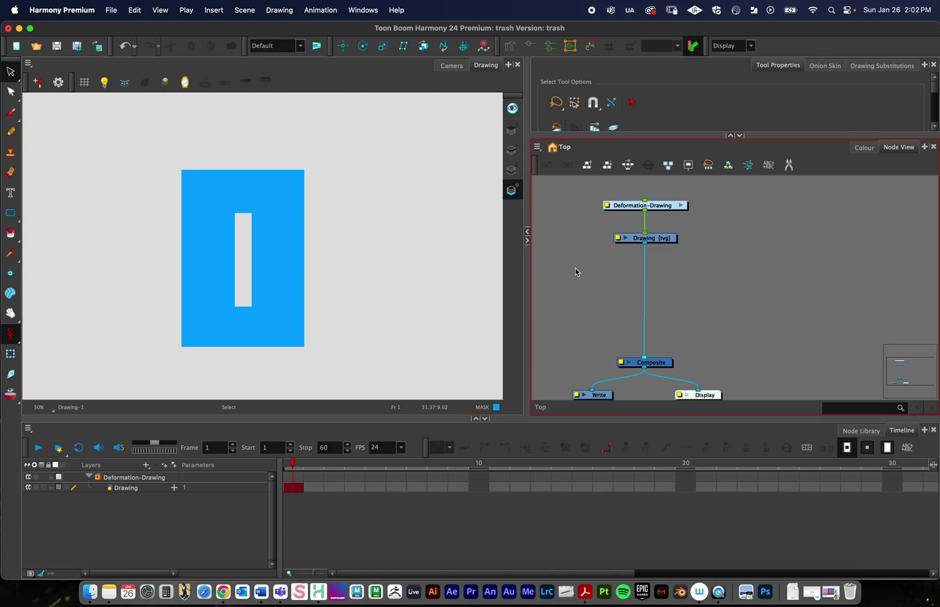
drag(606, 297, 627, 294)
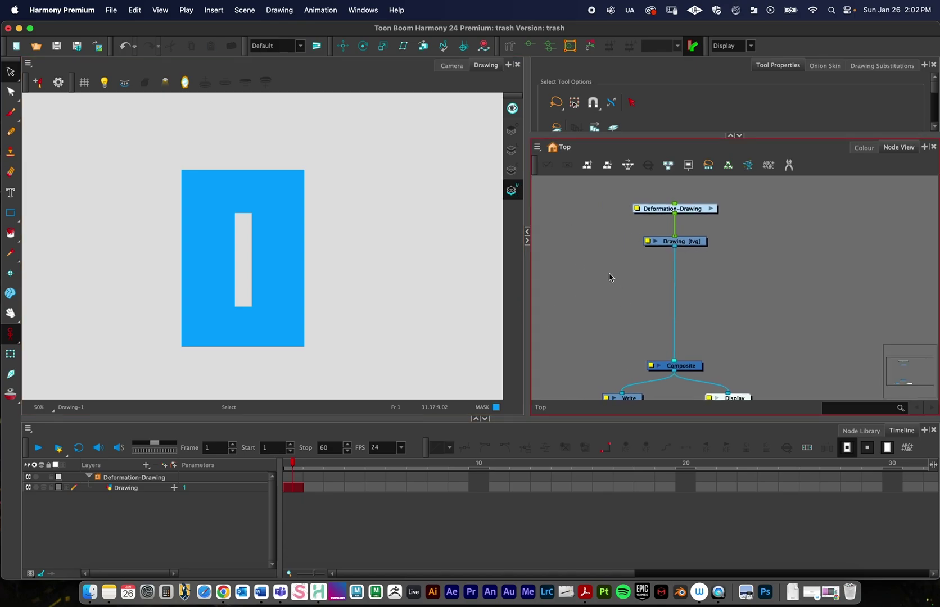
Add a Line-Art isolate node below the Drawing node.
key(Tab)
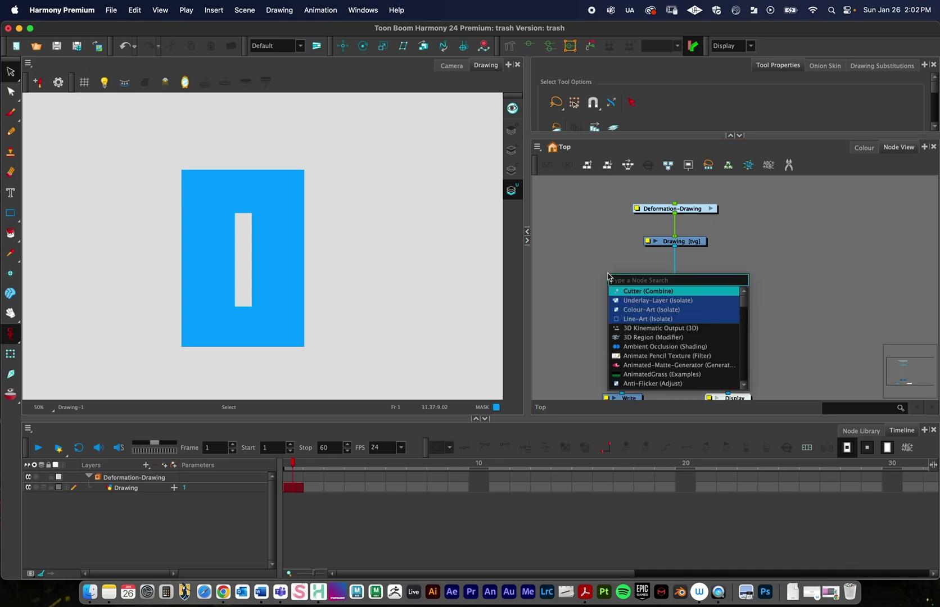
text(line)
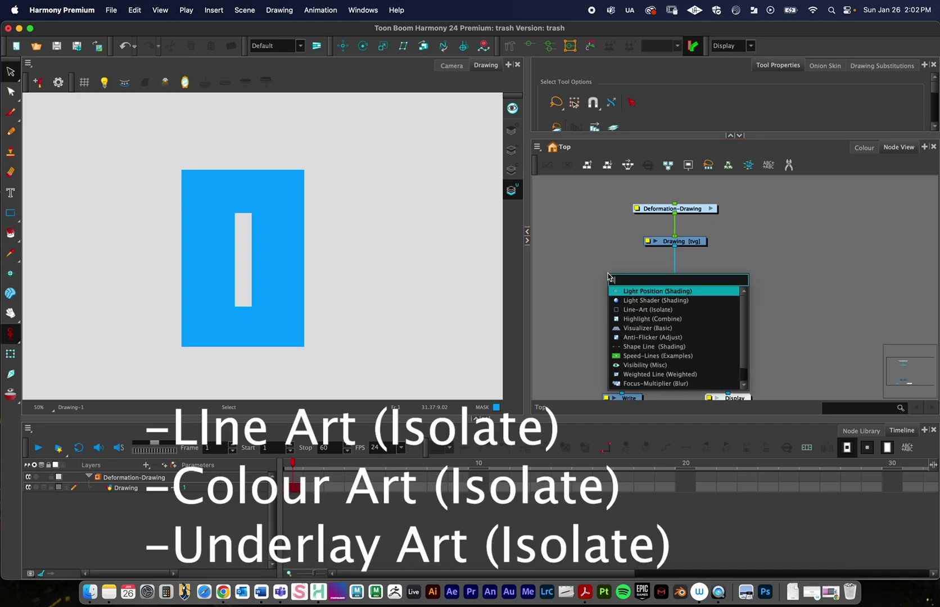
click(637, 292)
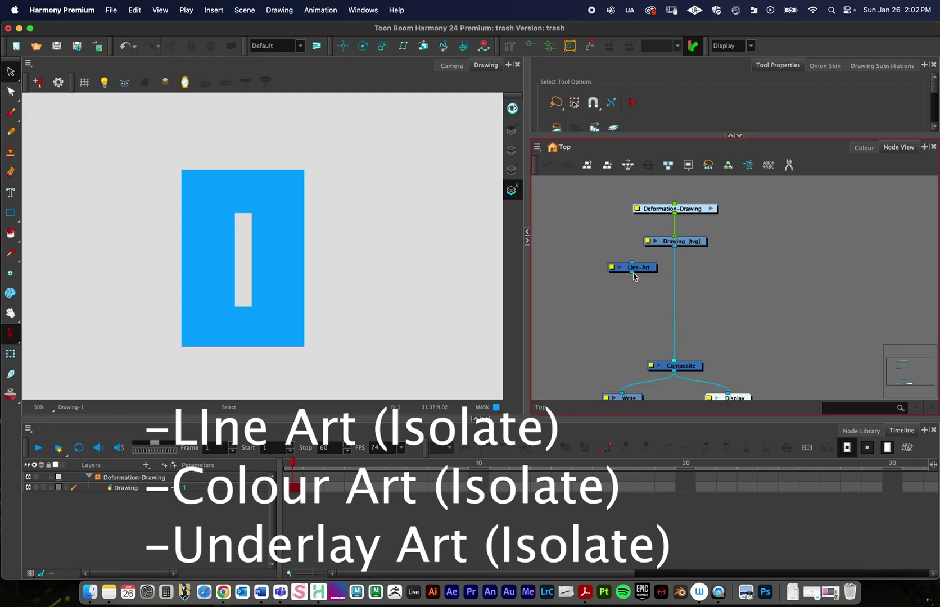
drag(641, 270, 630, 282)
click(701, 291)
Add a Colour-Art isolate node beside Line-Art.
key(Tab)
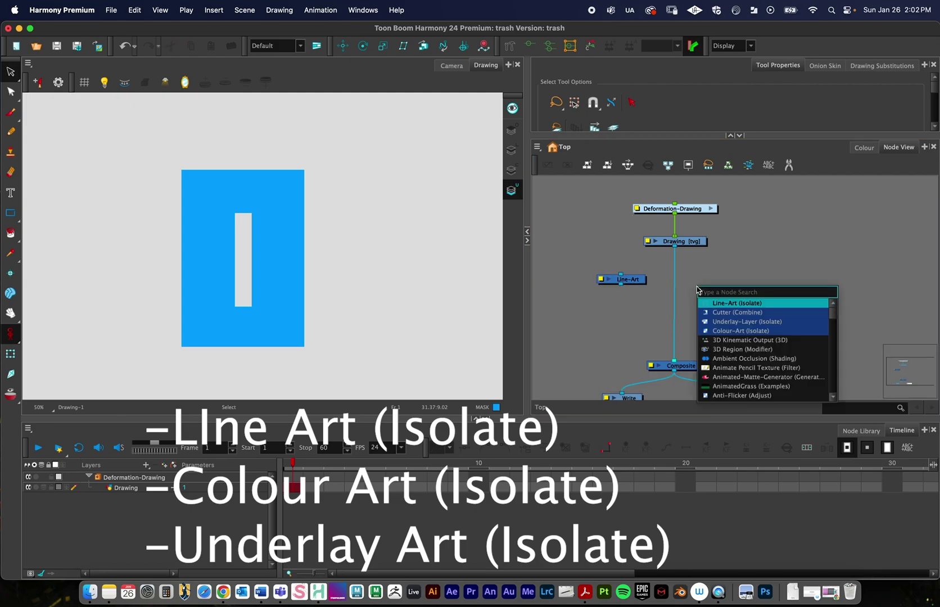
text(col)
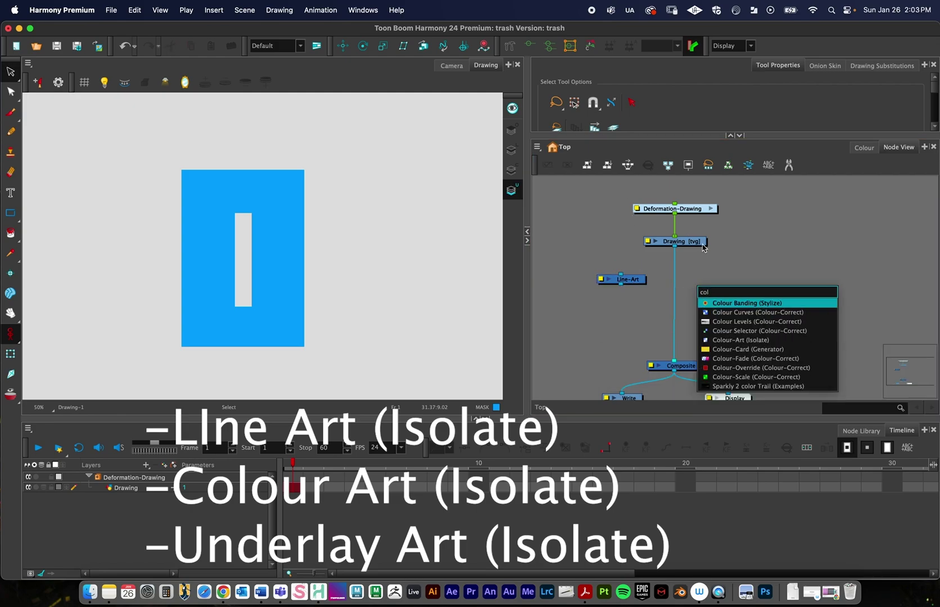
click(741, 341)
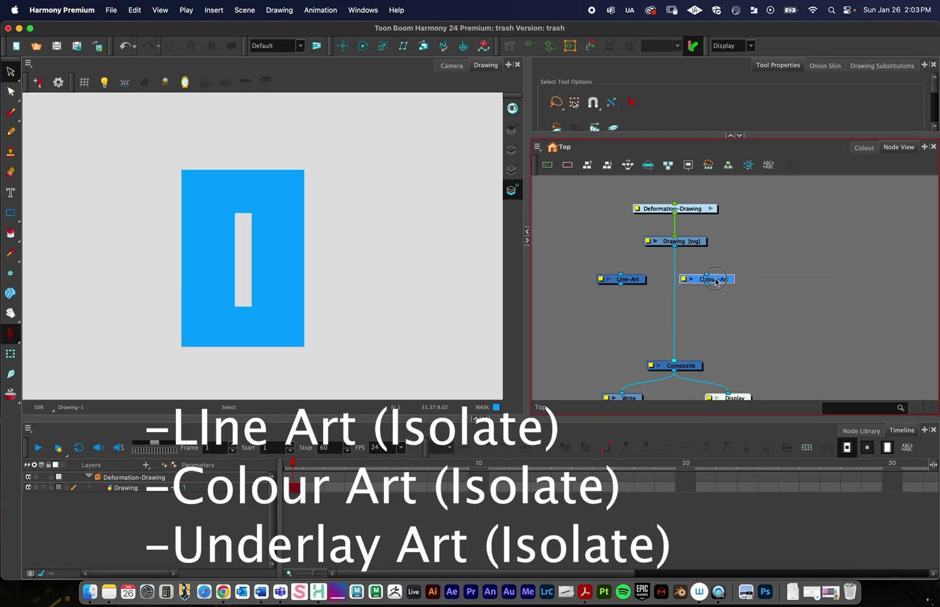
click(703, 279)
click(766, 289)
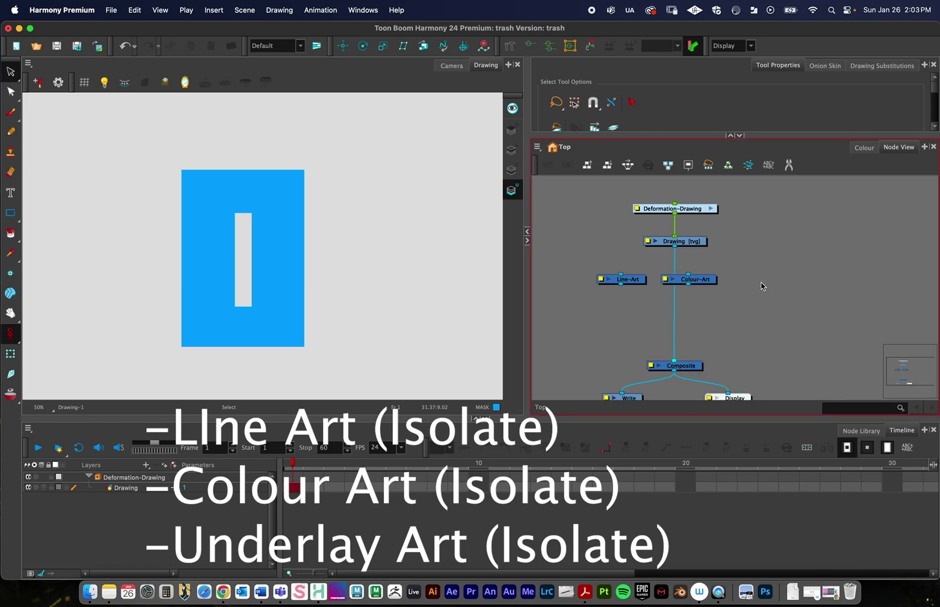
Add an Underlay-Layer isolate node beside Colour-Art.
key(Tab)
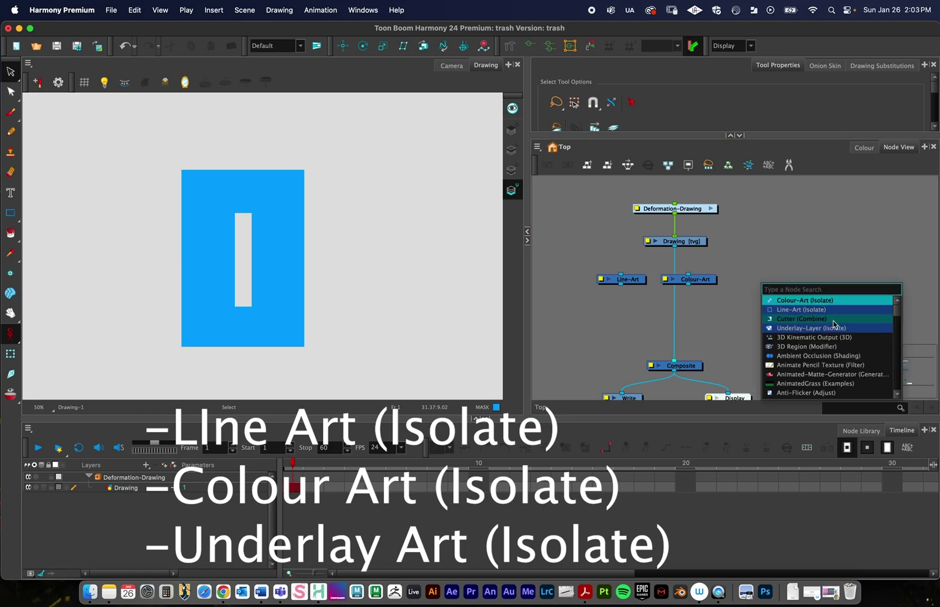
text(under)
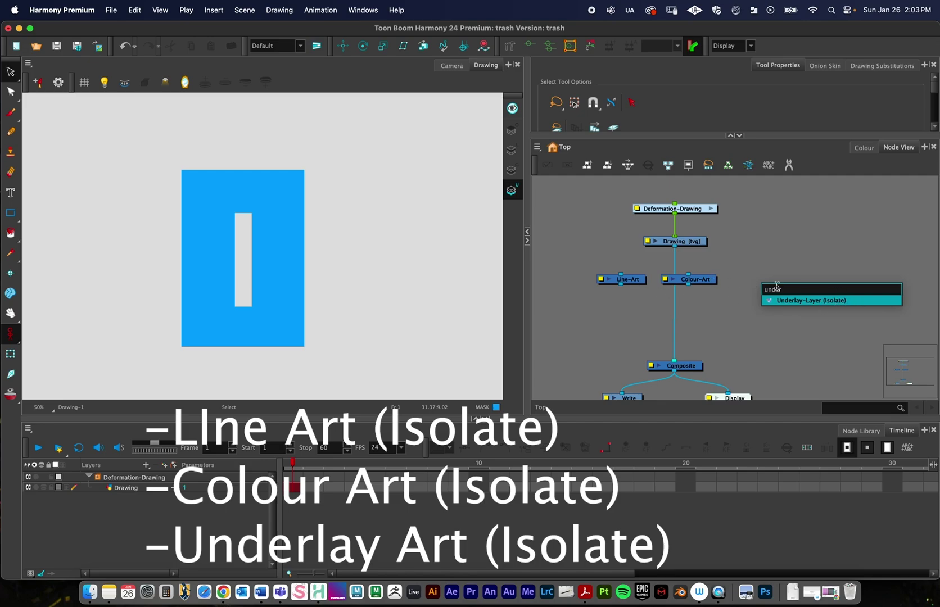
click(804, 301)
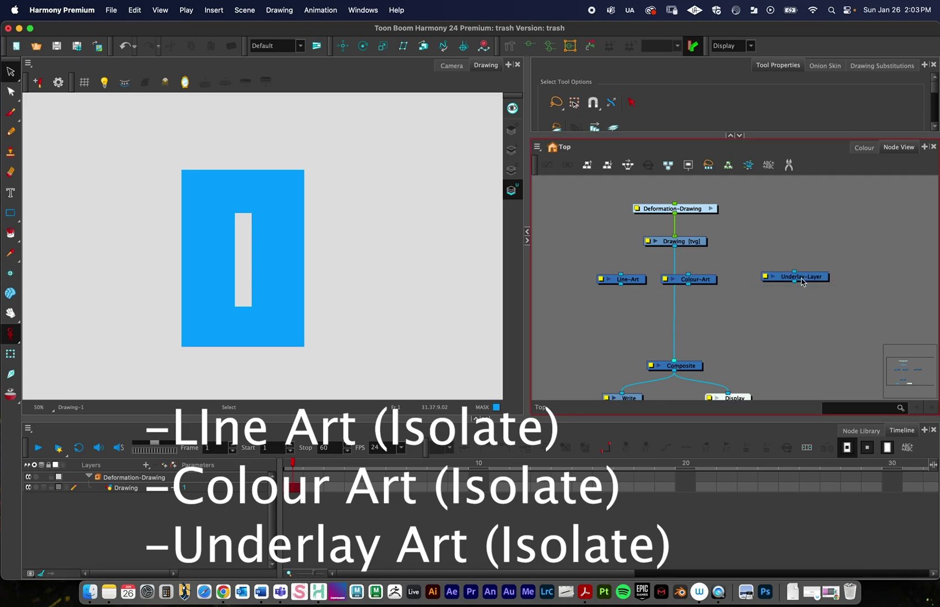
drag(807, 281, 773, 282)
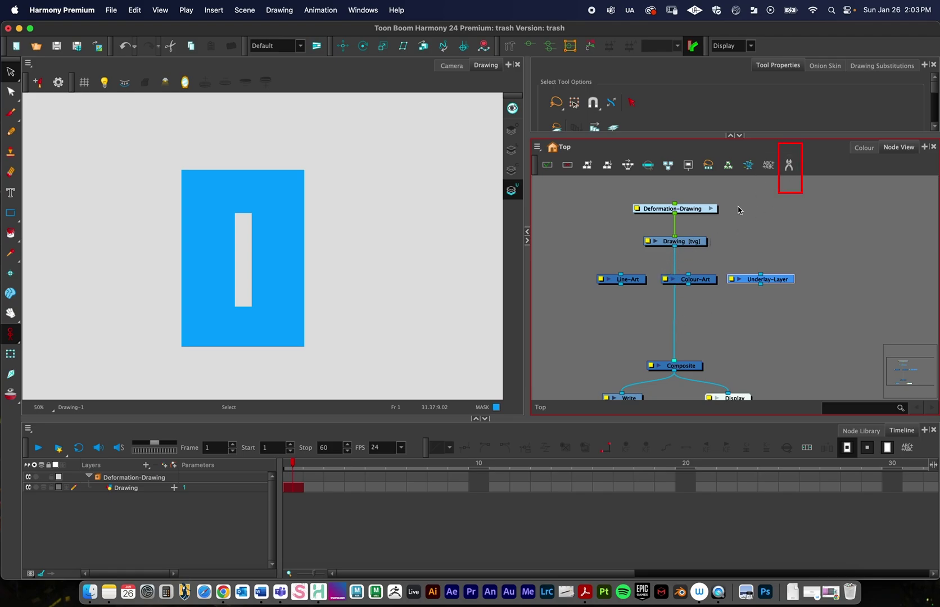
Cut the Drawing–Composite cable, then confirm the camera view shows an empty stage.
click(791, 164)
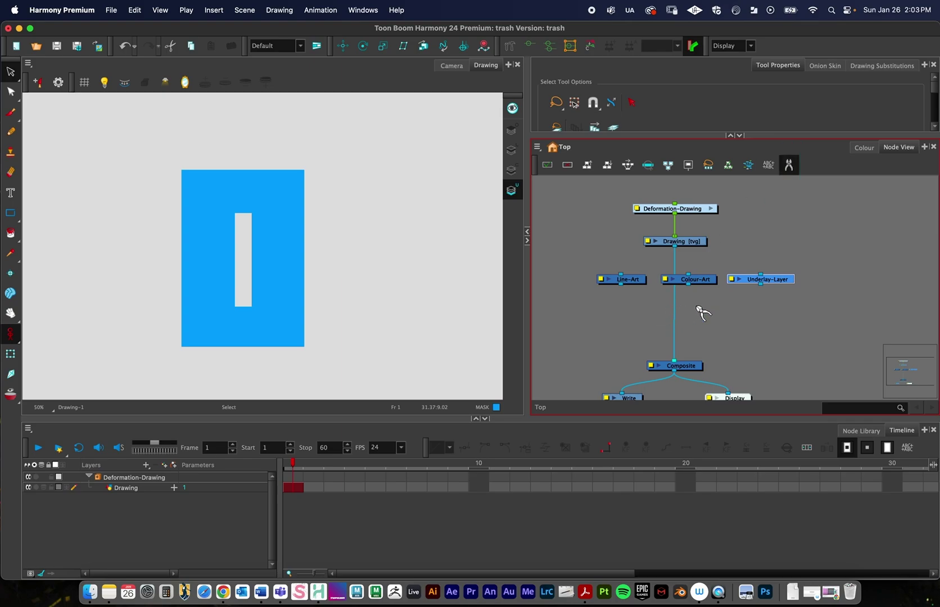
drag(703, 315, 656, 326)
click(789, 164)
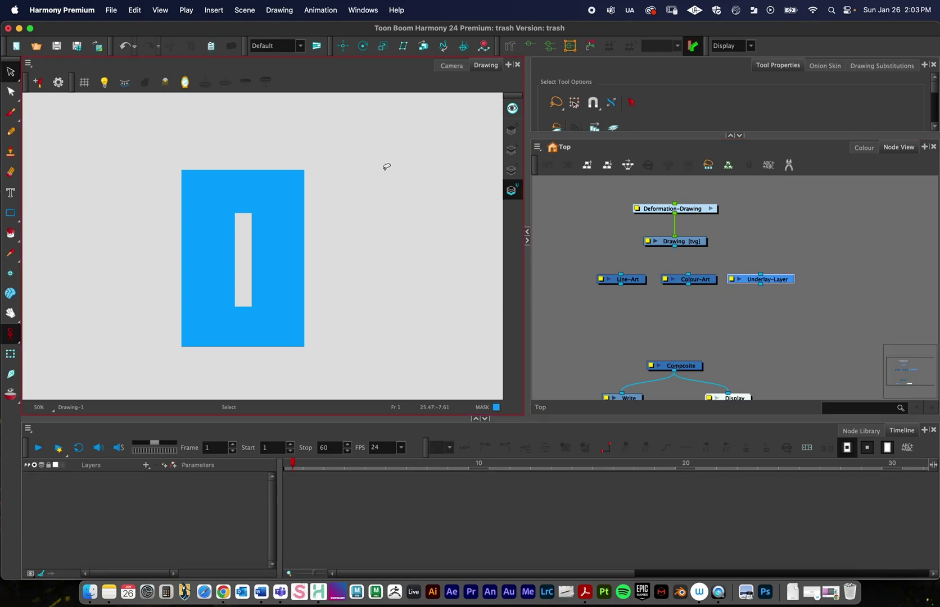
click(451, 66)
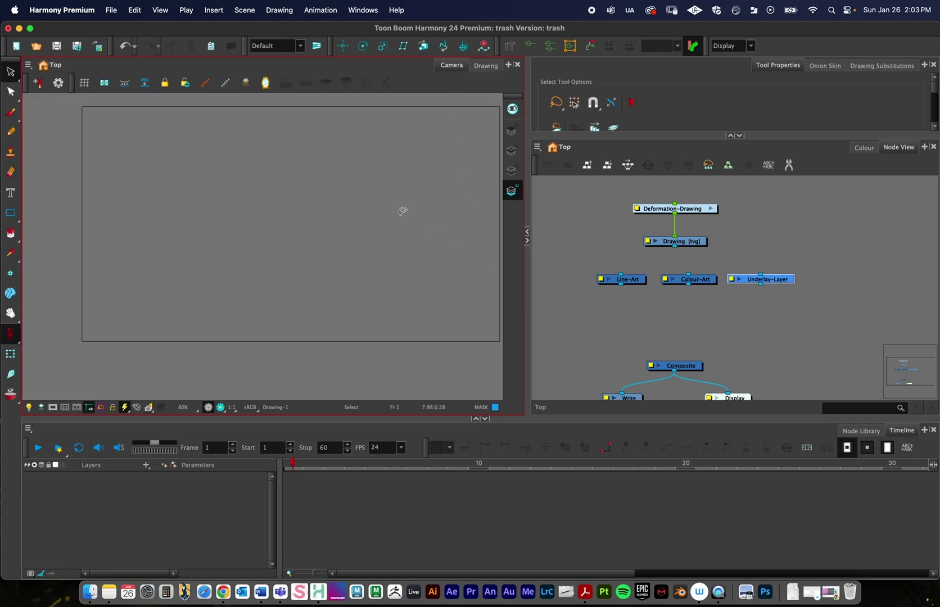
drag(403, 208, 384, 216)
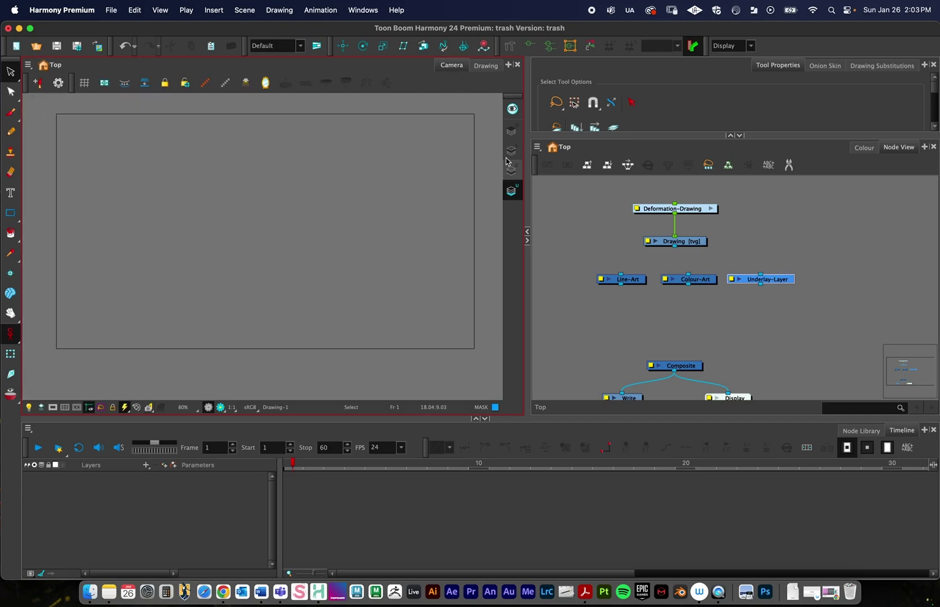
key(l)
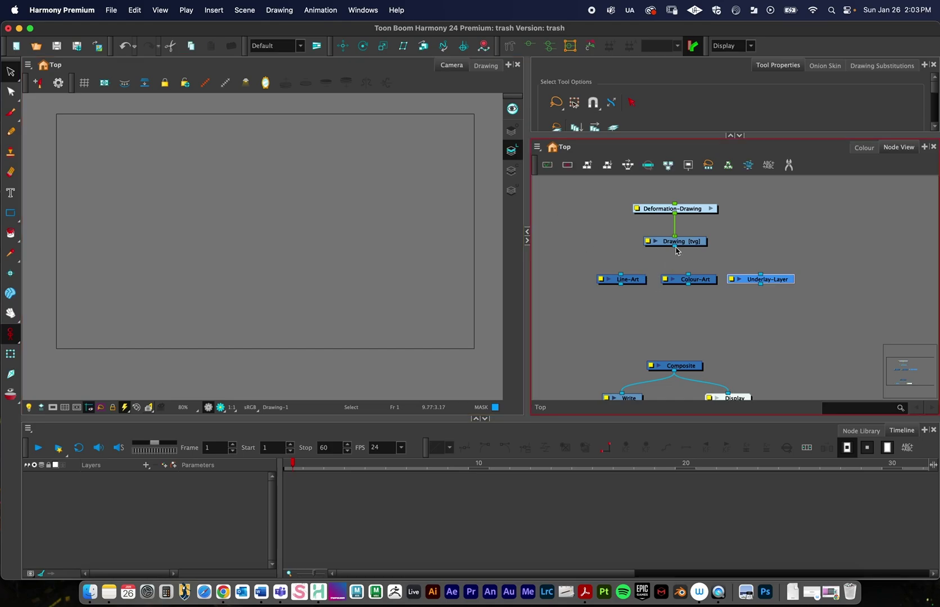
Wire Drawing's output into Line-Art and Colour-Art, and swap their Composite inputs.
mouse_move(676, 248)
mouse_down()
mouse_move(629, 274)
mouse_move(612, 270)
mouse_move(674, 362)
mouse_up()
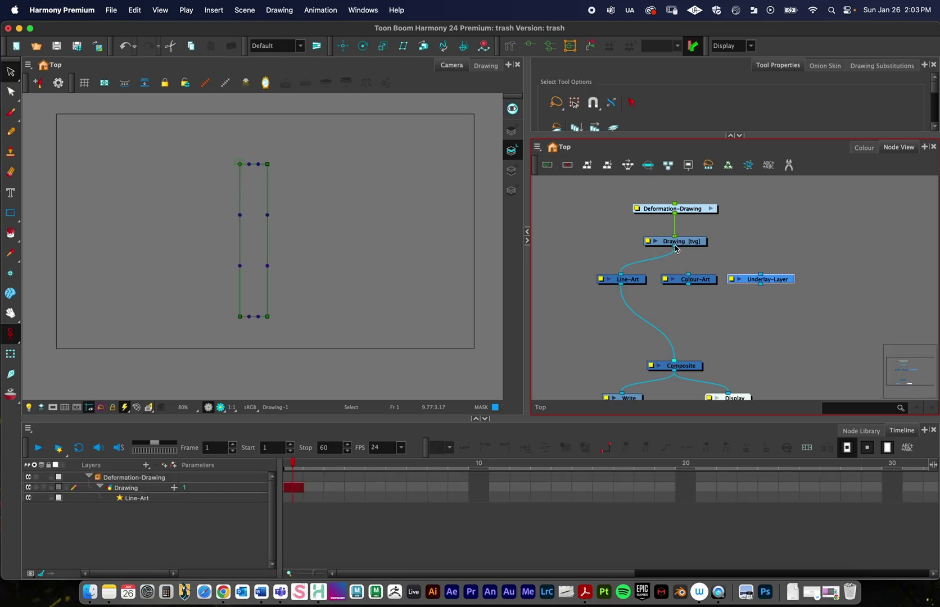
mouse_move(676, 248)
mouse_down()
mouse_move(688, 276)
mouse_move(679, 302)
mouse_move(682, 362)
mouse_up()
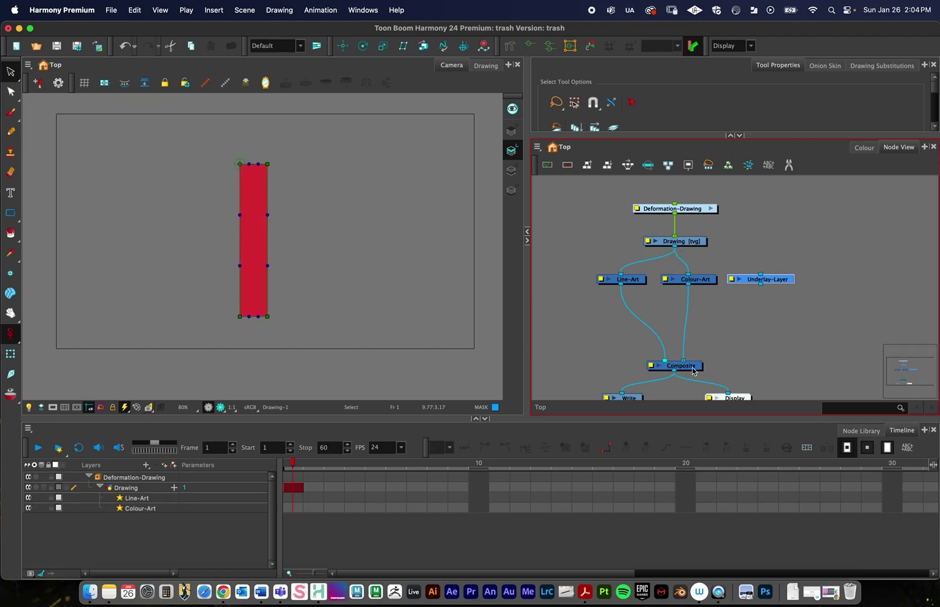
mouse_move(680, 365)
mouse_down()
mouse_move(660, 365)
mouse_move(684, 365)
mouse_up()
Connect Drawing to Underlay-Layer and cut Underlay-Layer's cable into Composite.
click(677, 248)
mouse_move(676, 248)
mouse_down()
mouse_move(774, 287)
mouse_move(697, 369)
mouse_up()
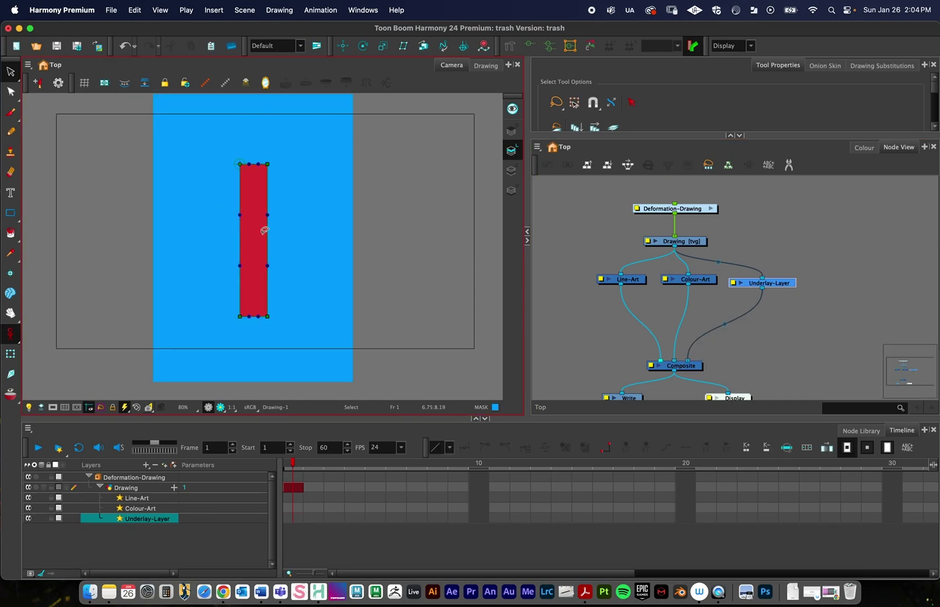
click(789, 165)
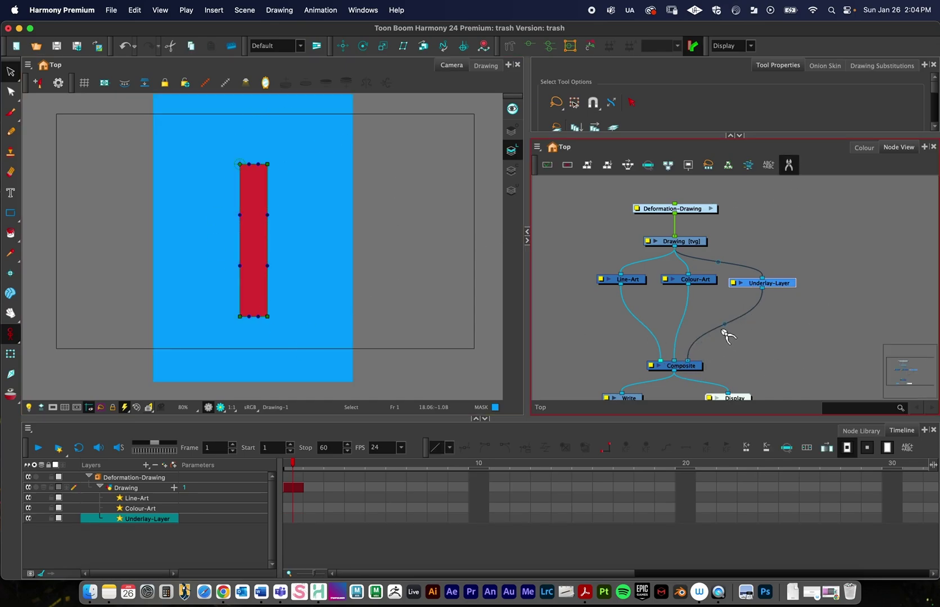
drag(711, 329, 841, 376)
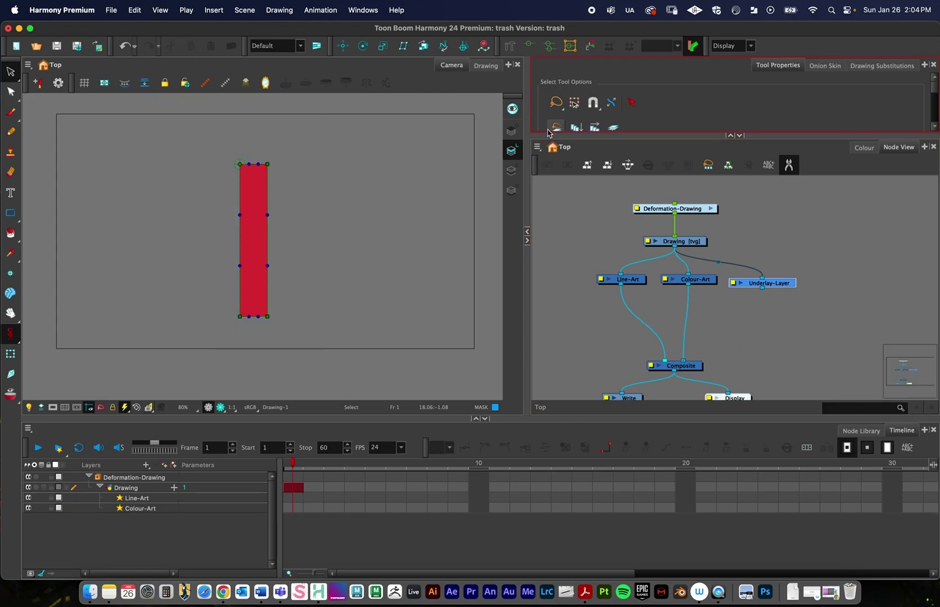
key(Escape)
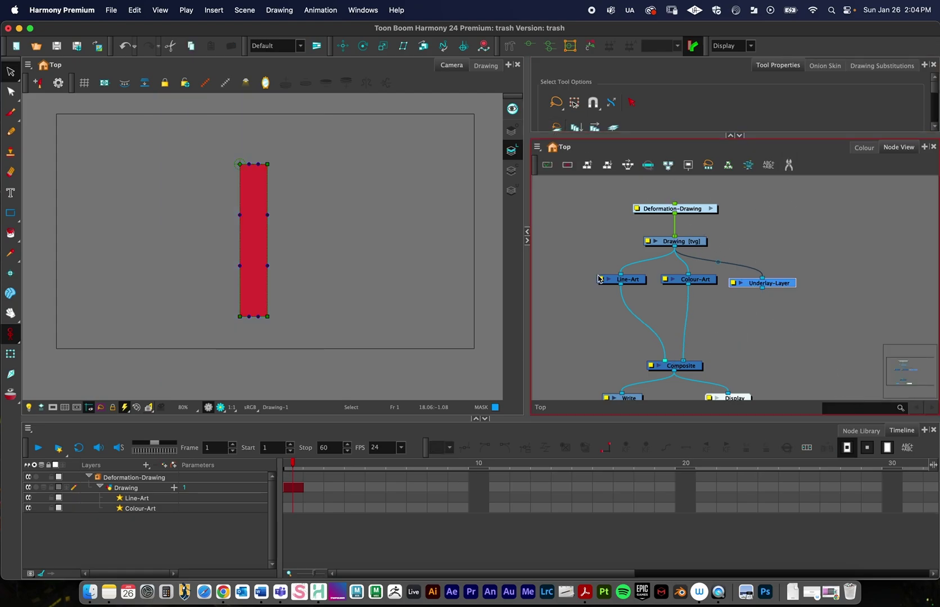
click(723, 319)
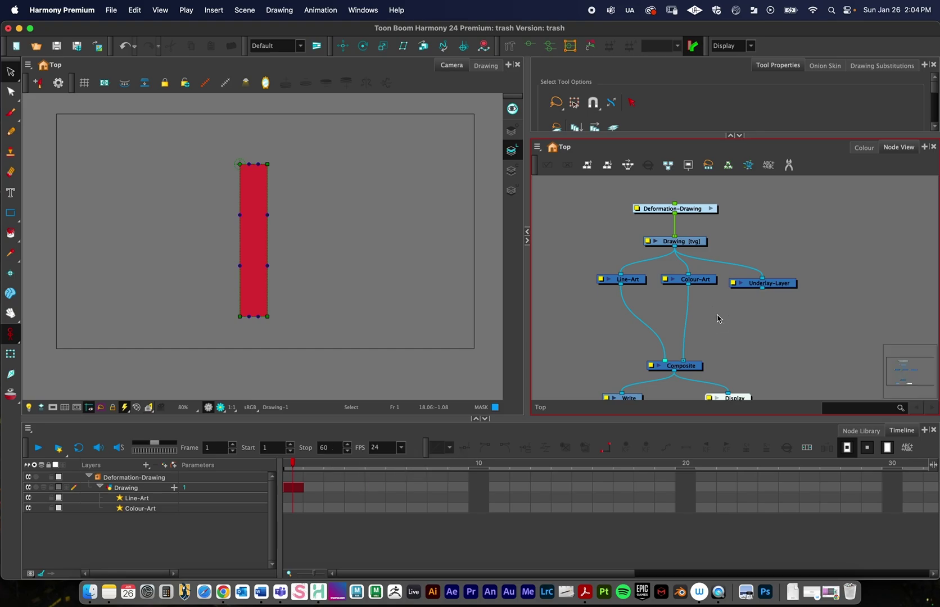
Add a Cutter node near Colour-Art, undoing an accidental cable reconnection.
key(Tab)
text(Cutt)
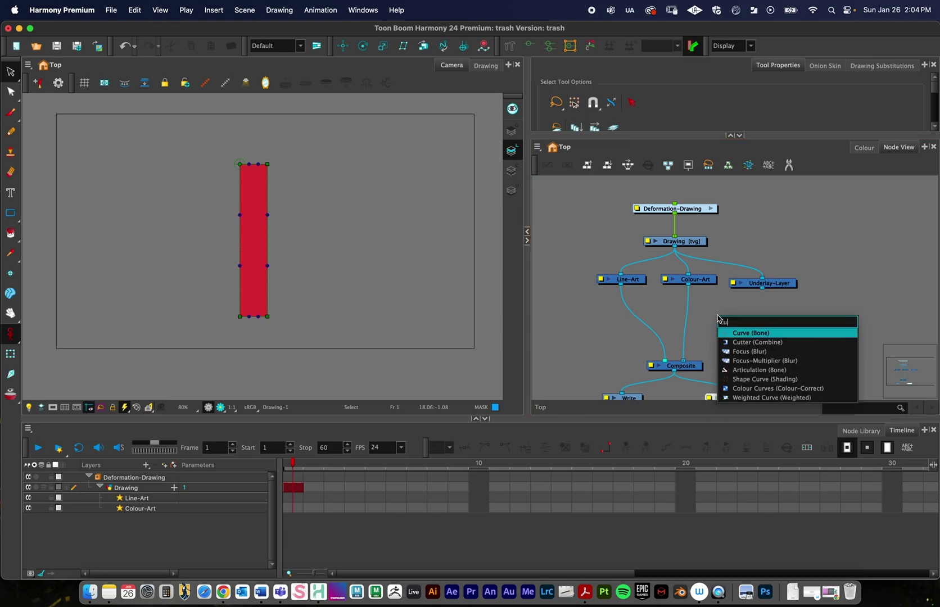
key(Return)
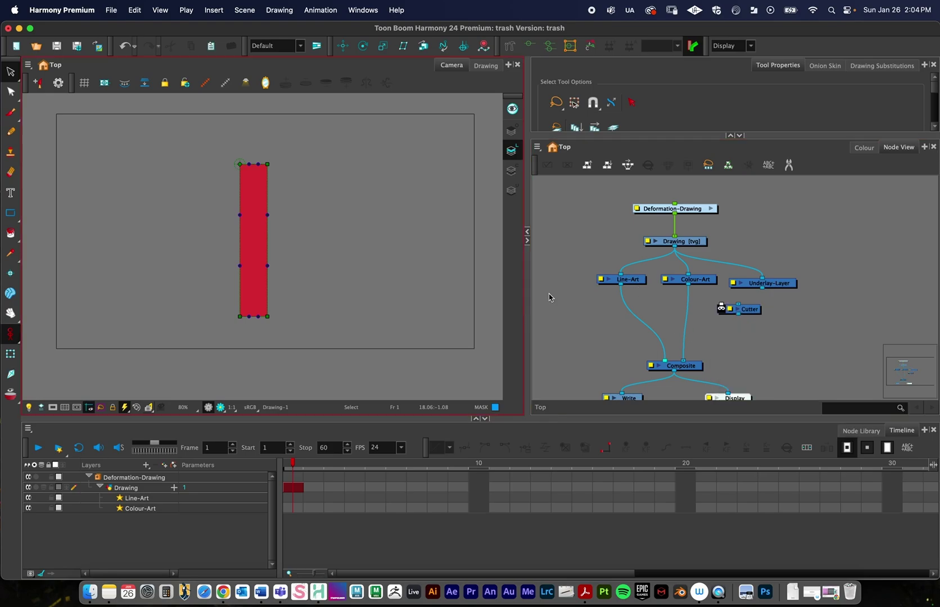
click(731, 329)
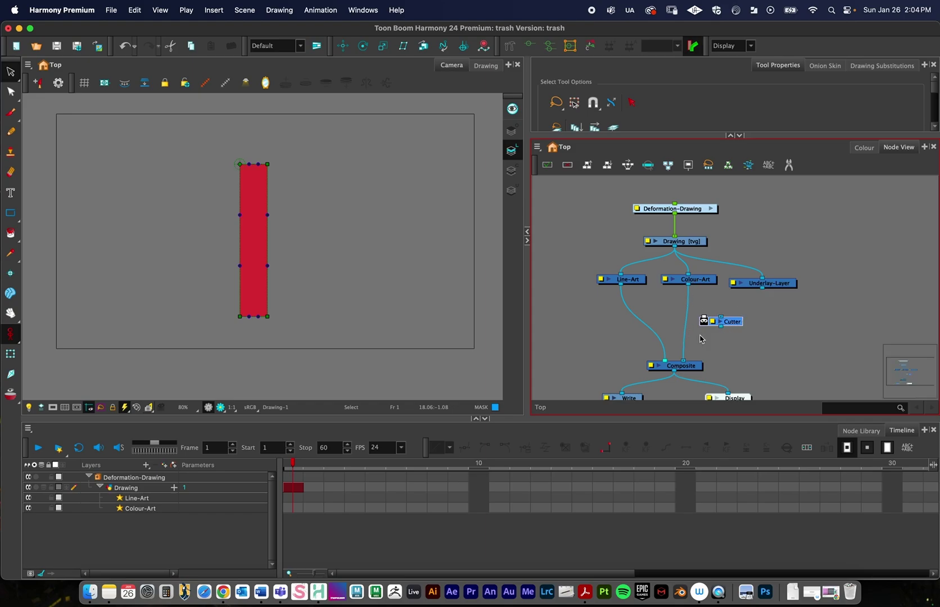
scroll(755, 329, up, 5)
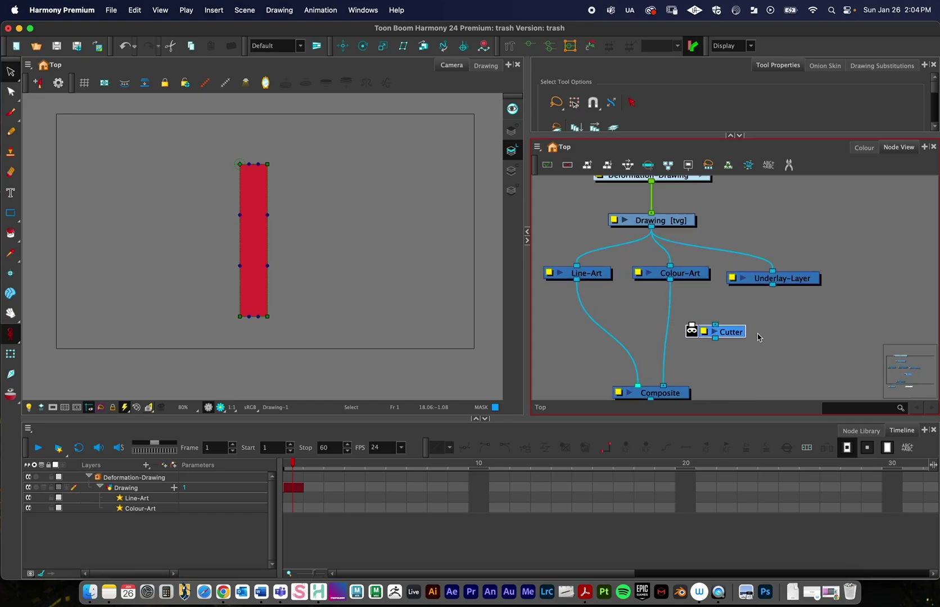
drag(749, 363, 785, 293)
mouse_move(697, 339)
mouse_down()
mouse_move(712, 253)
mouse_move(772, 282)
mouse_move(696, 339)
mouse_up()
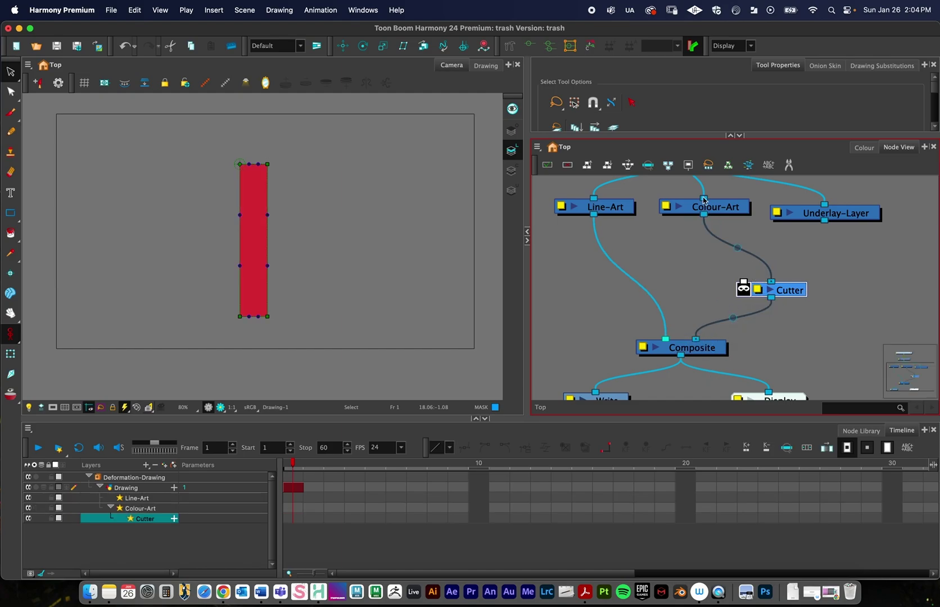
key(super+z)
key(super+z)
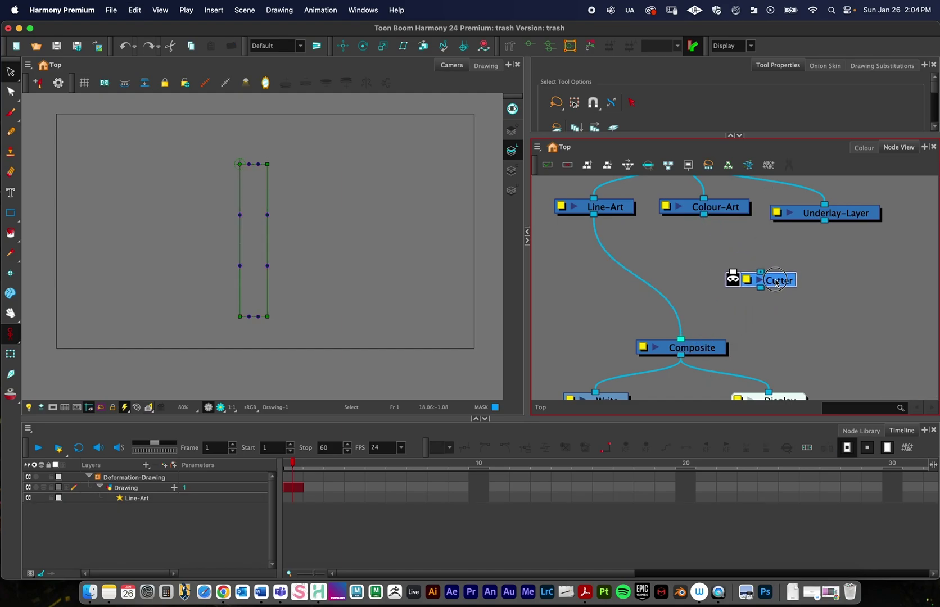
key(super+z)
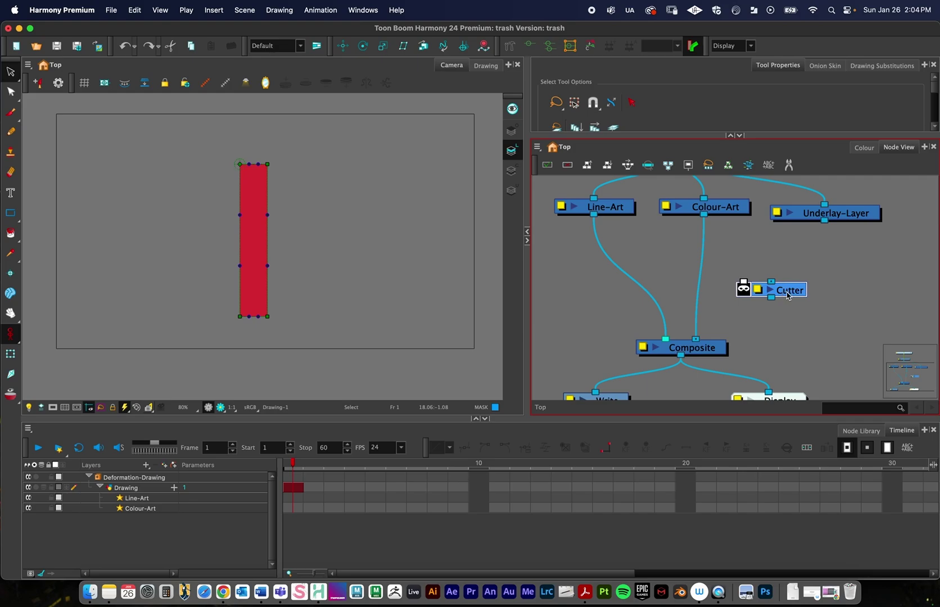
Insert the Cutter into the Colour-Art→Composite cable with Underlay-Layer as its matte.
drag(788, 296, 721, 271)
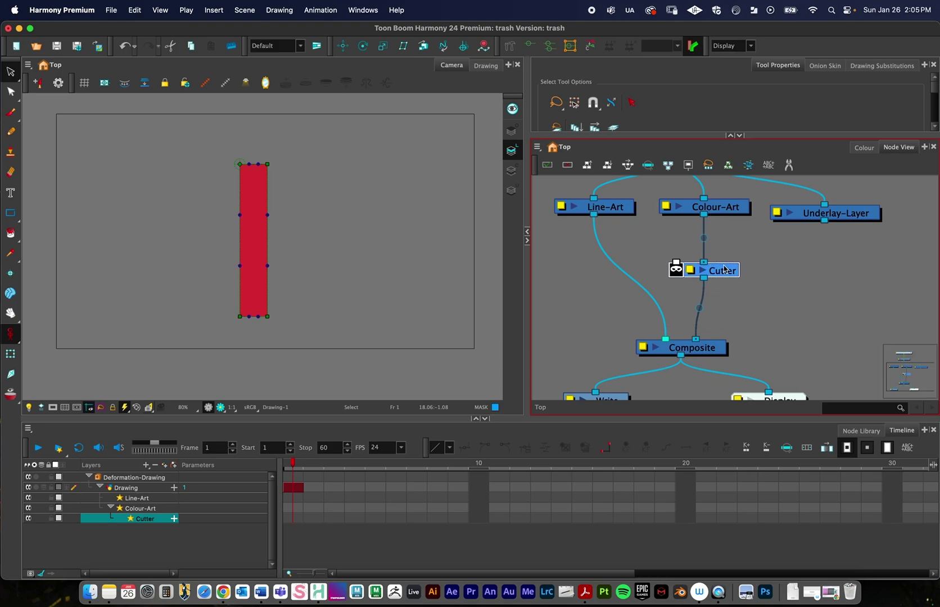
click(723, 210)
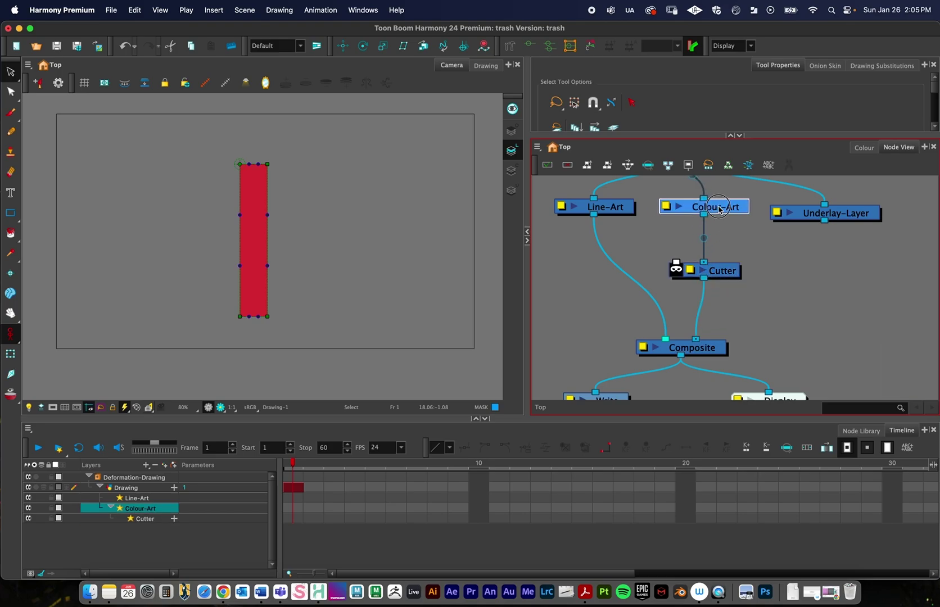
scroll(708, 242, up, 5)
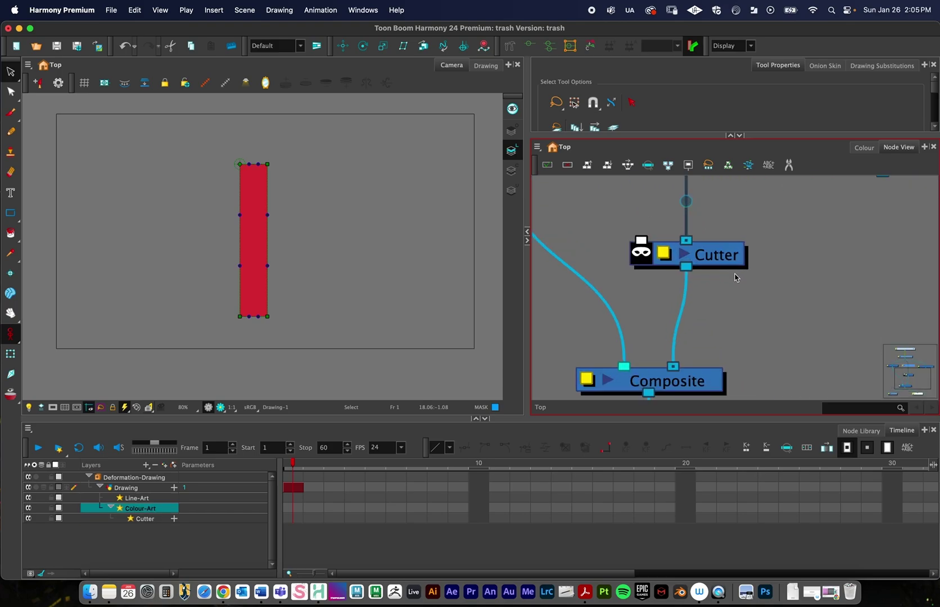
scroll(737, 275, down, 2)
scroll(732, 337, up, 2)
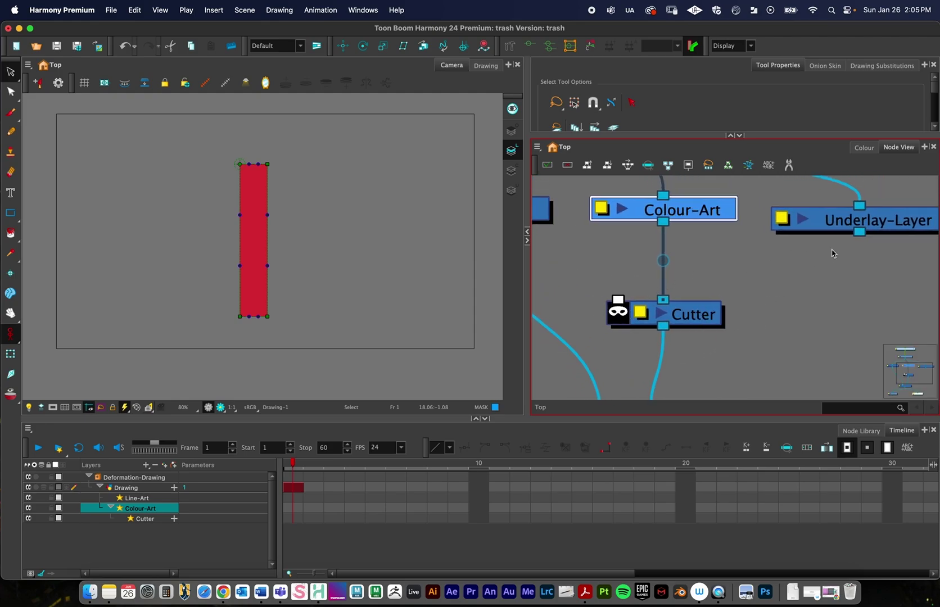
drag(861, 234, 618, 300)
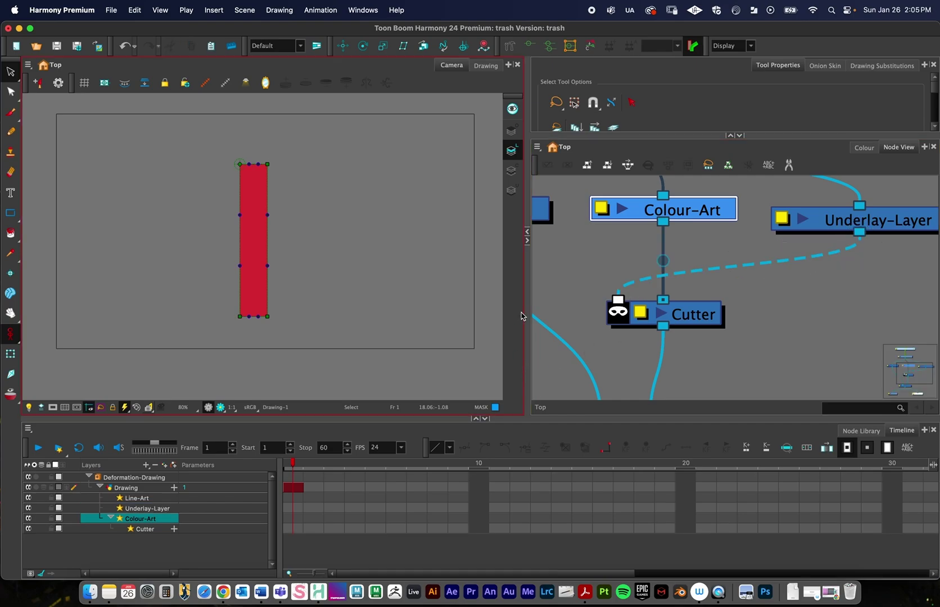
scroll(515, 330, down, 2)
scroll(647, 315, down, 6)
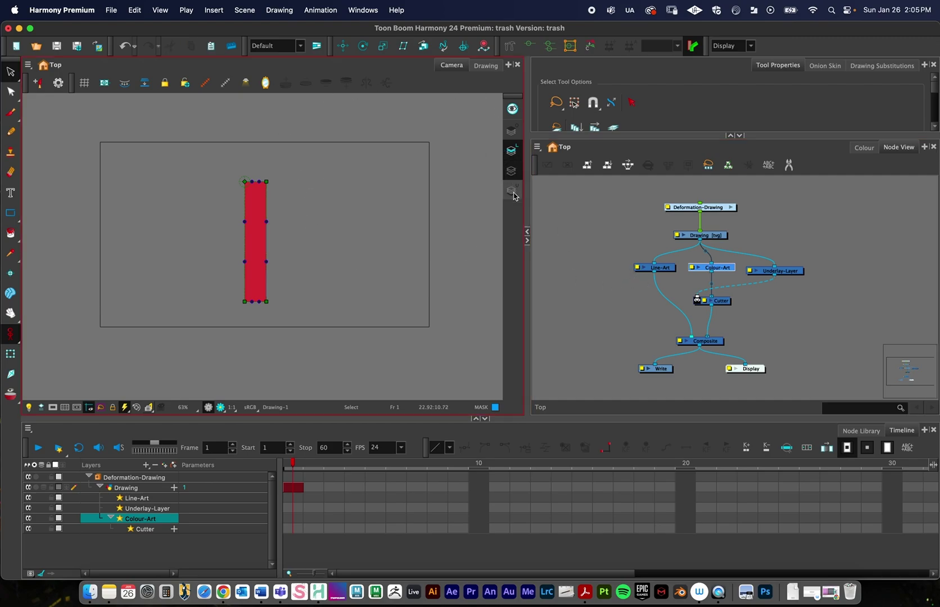
Taper the red rectangle by moving its bottom-left and top-left deformation points, then select the Cutter.
scroll(304, 241, up, 3)
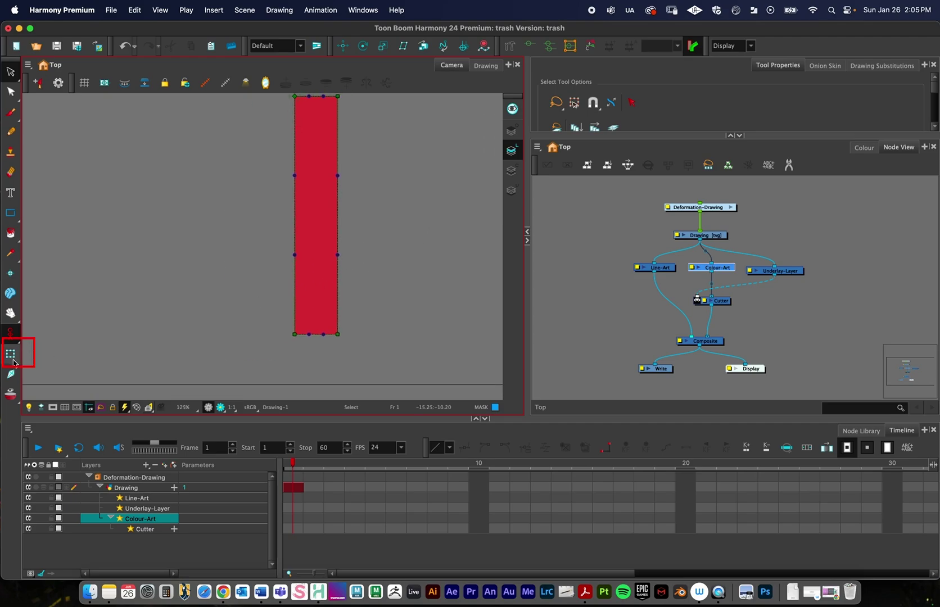
click(10, 354)
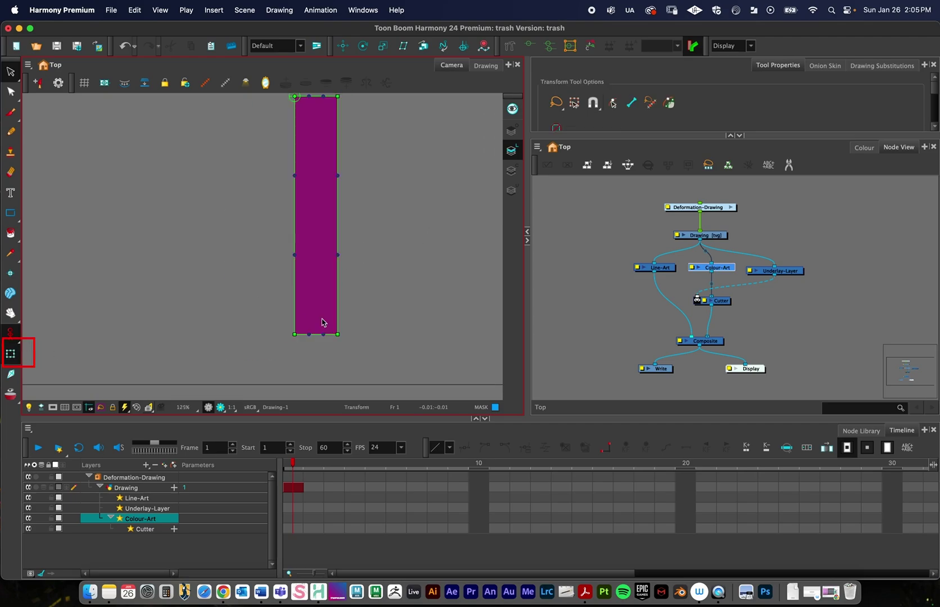
drag(294, 335, 320, 314)
scroll(378, 259, up, 3)
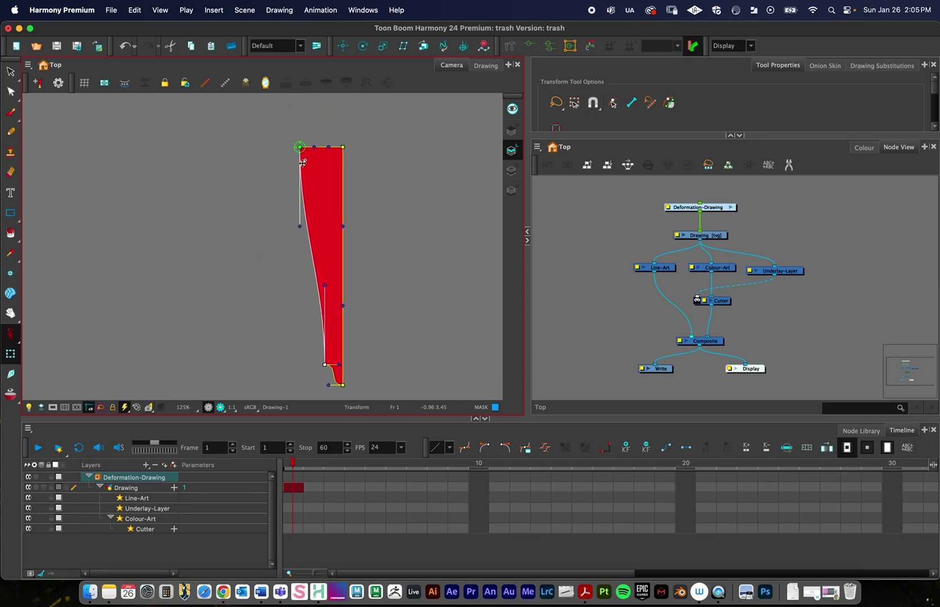
drag(301, 147, 279, 125)
key(2)
key(2)
key(2)
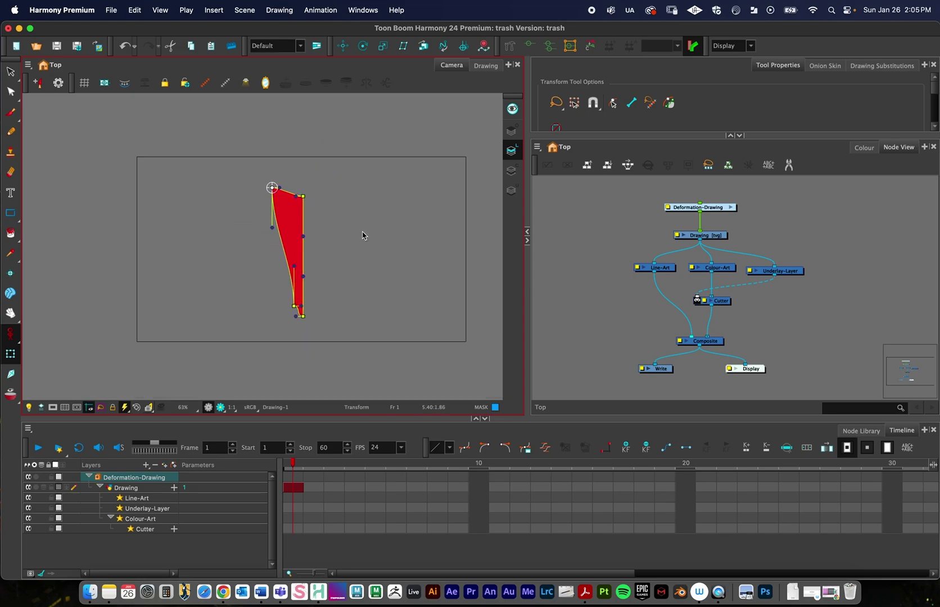
click(619, 287)
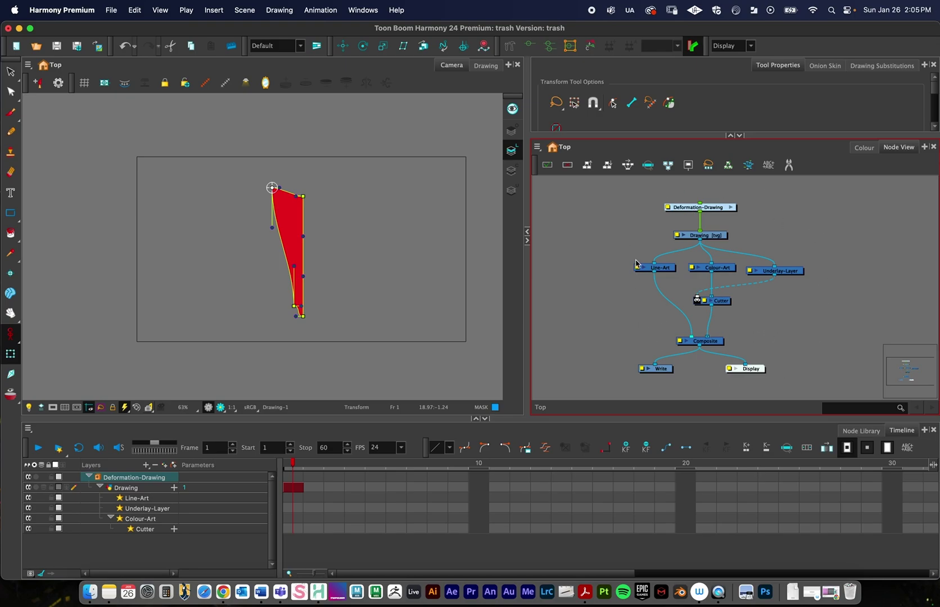
drag(722, 304, 718, 304)
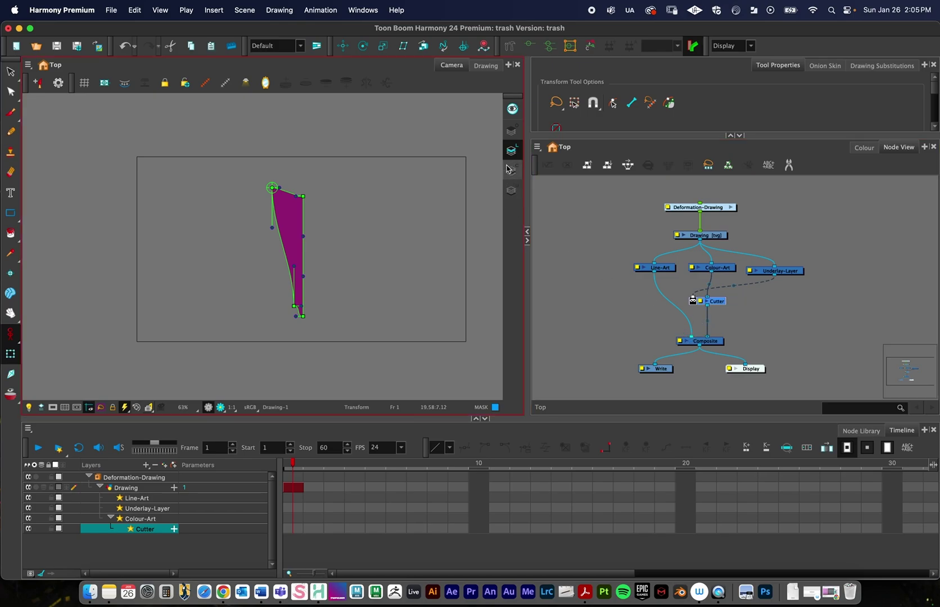
In the Drawing view, toggle colour and line art, show the blue underlay, then reselect the Cutter.
click(486, 66)
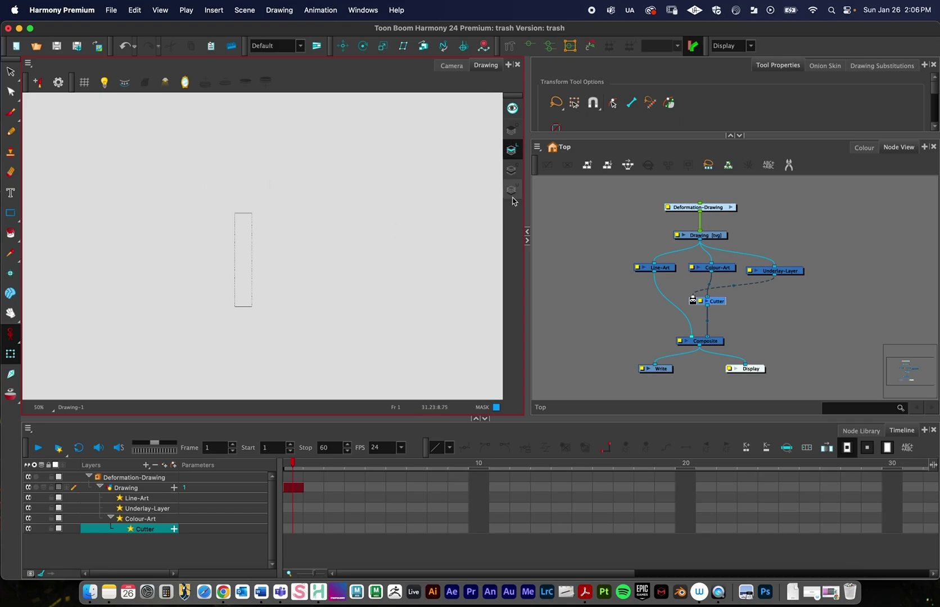
click(512, 172)
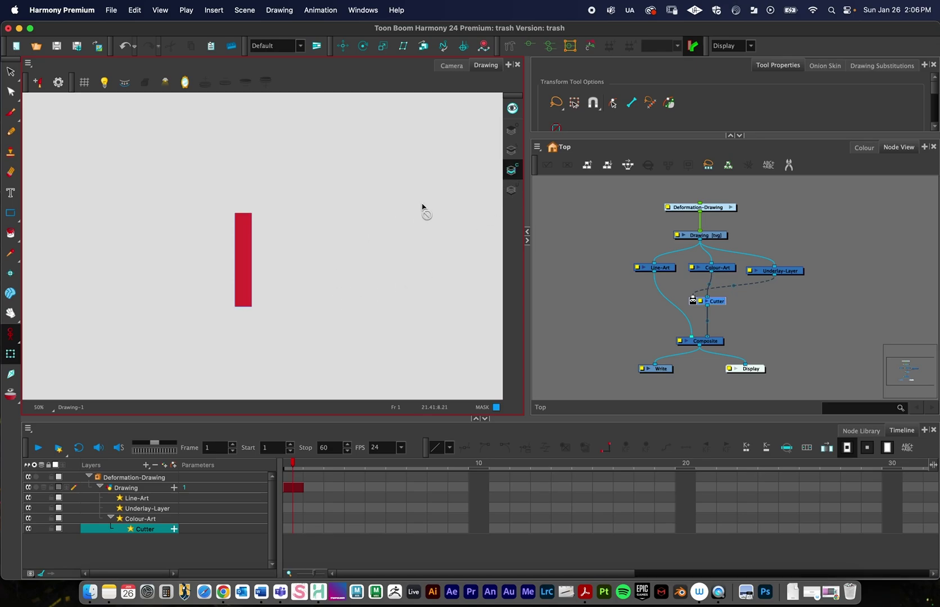
click(512, 150)
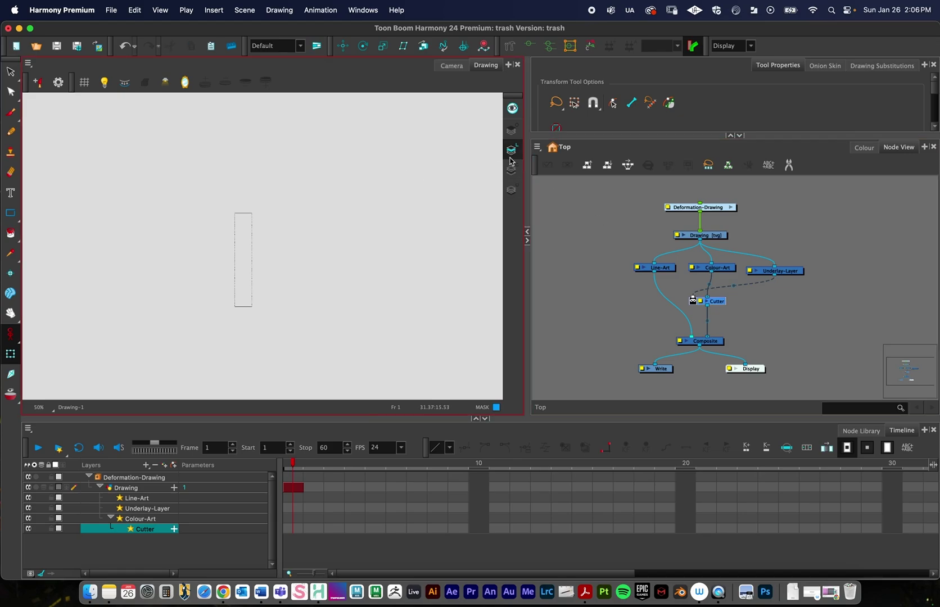
click(511, 190)
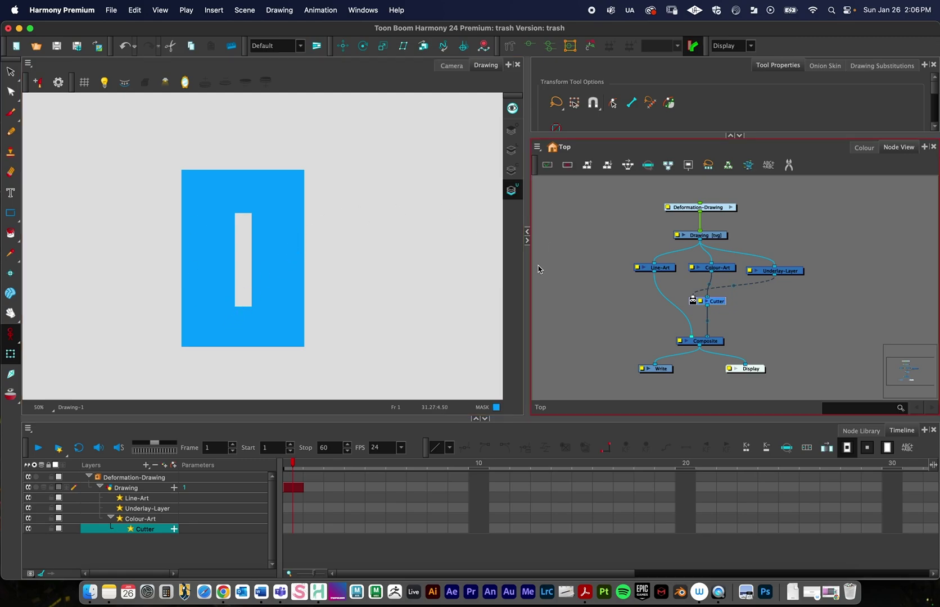
drag(603, 255, 860, 288)
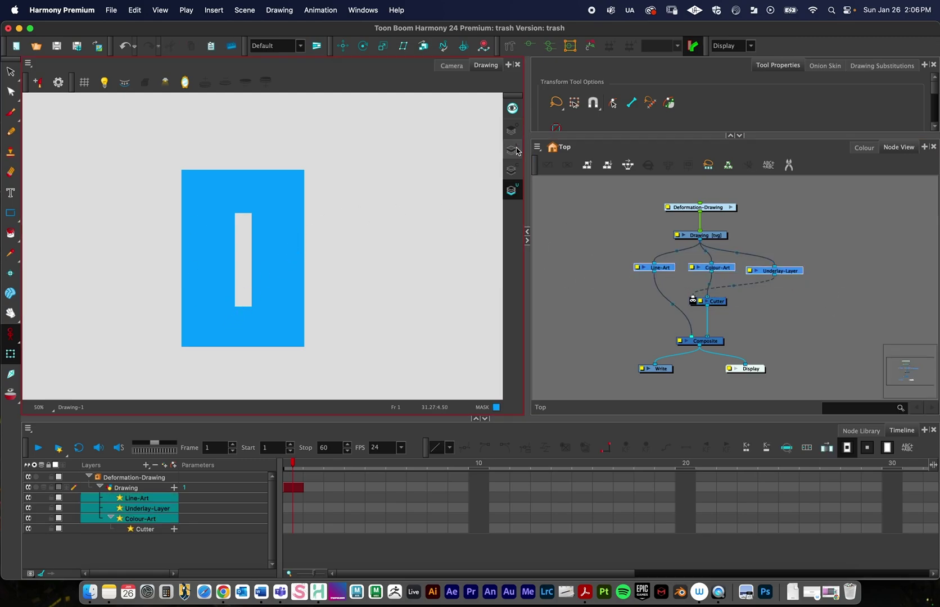
drag(717, 303, 722, 313)
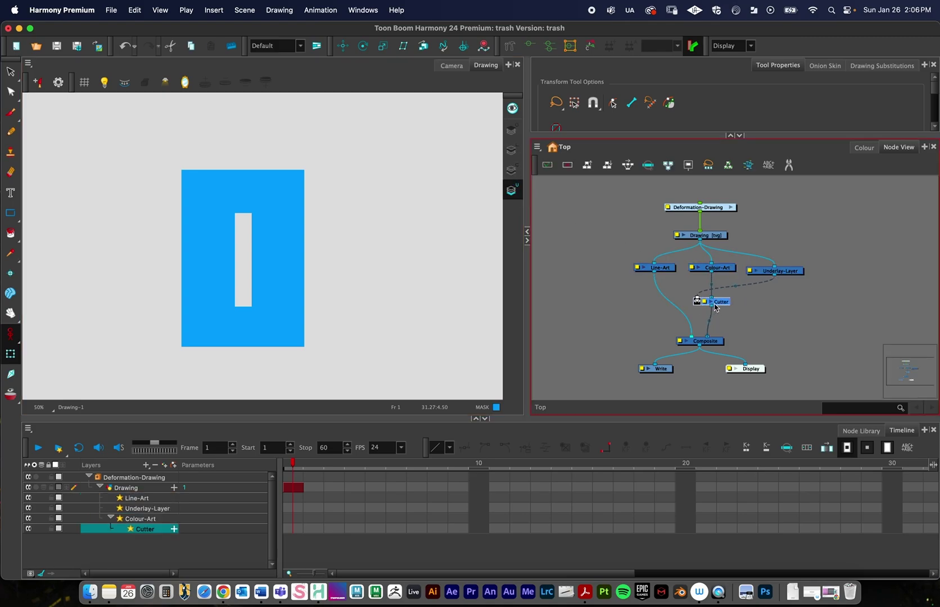